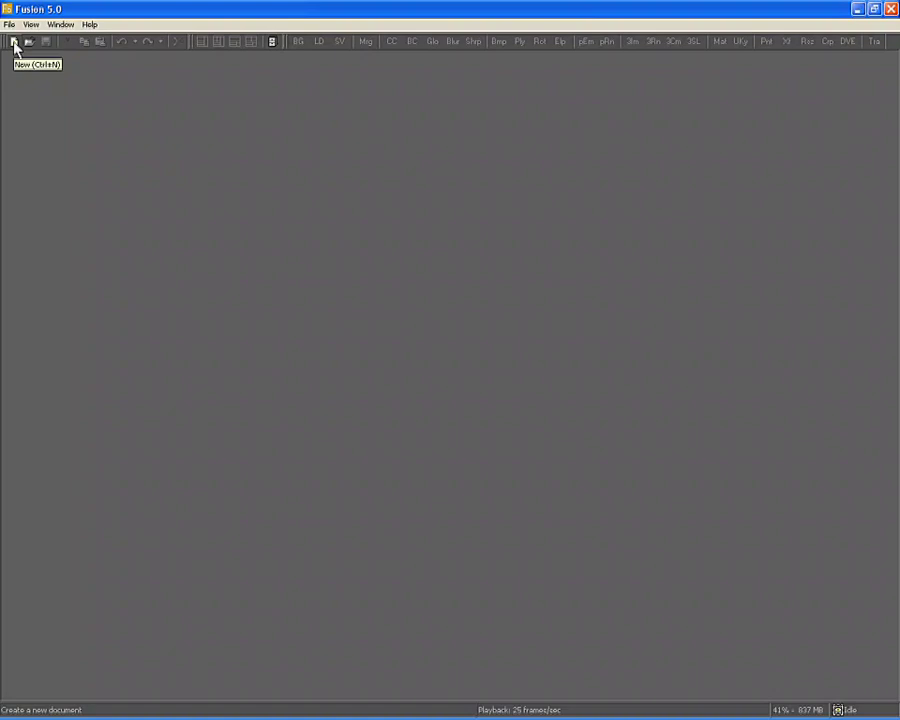
- Start a new blank composition, Composition2
{"action": "left_click", "coordinate": [15, 43]}
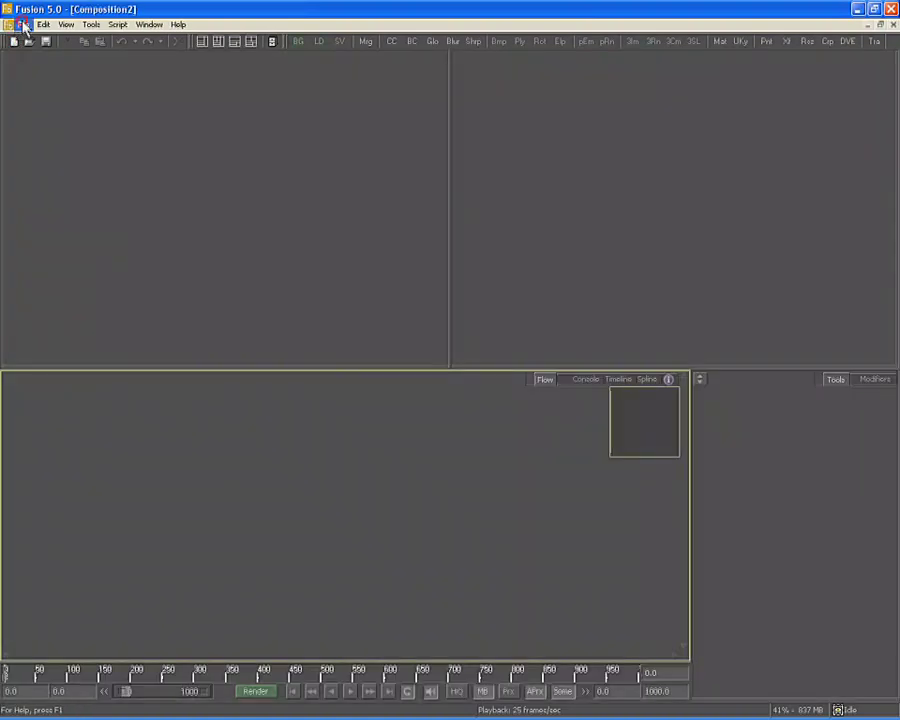
- Set the default frame format preference to NTSC (D1), 720×486 at 29.97 fps
{"action": "left_click", "coordinate": [22, 25]}
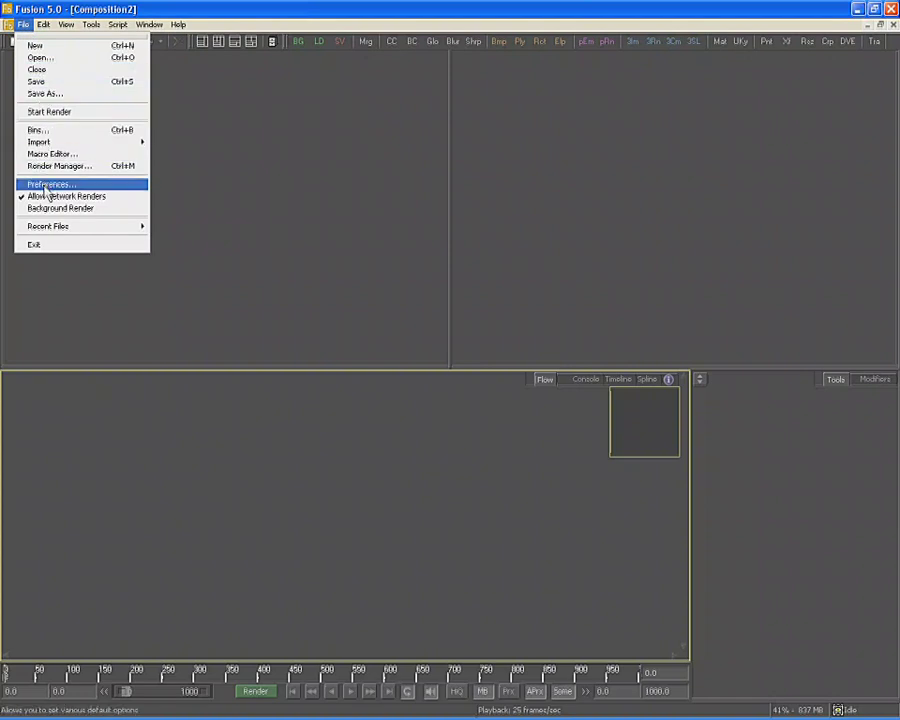
{"action": "left_click", "coordinate": [46, 186]}
{"action": "left_click", "coordinate": [328, 213]}
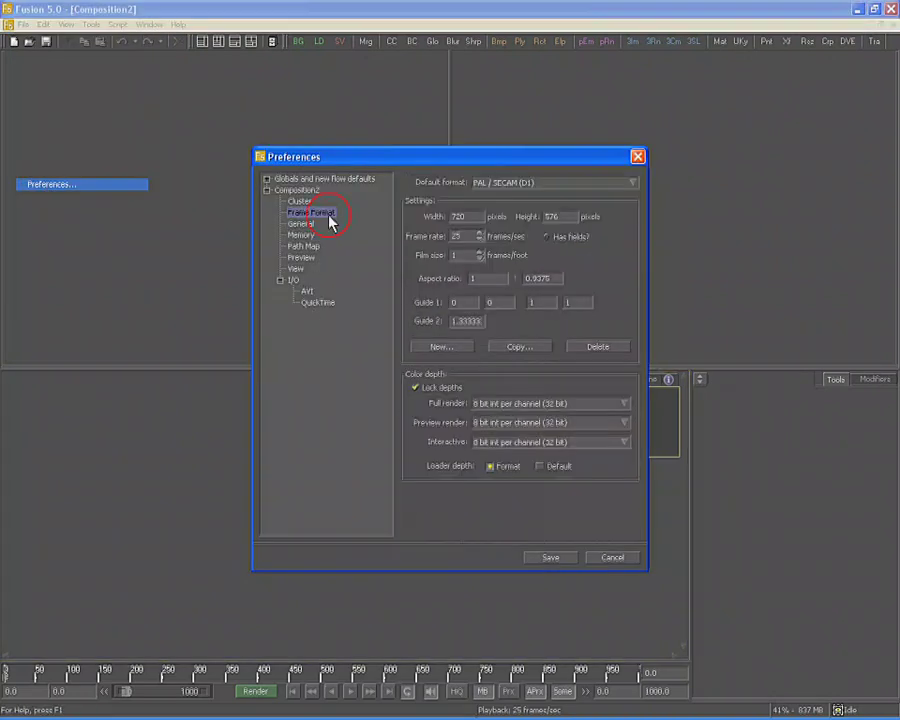
{"action": "left_click", "coordinate": [598, 186]}
{"action": "left_click_drag", "start_coordinate": [637, 231], "coordinate": [635, 201]}
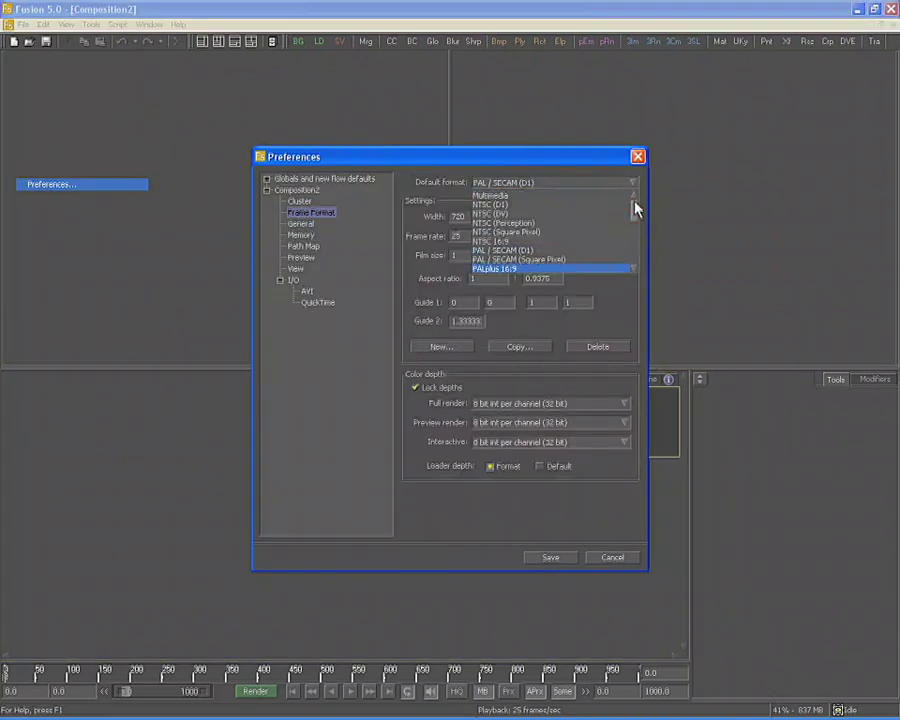
{"action": "left_click", "coordinate": [557, 205]}
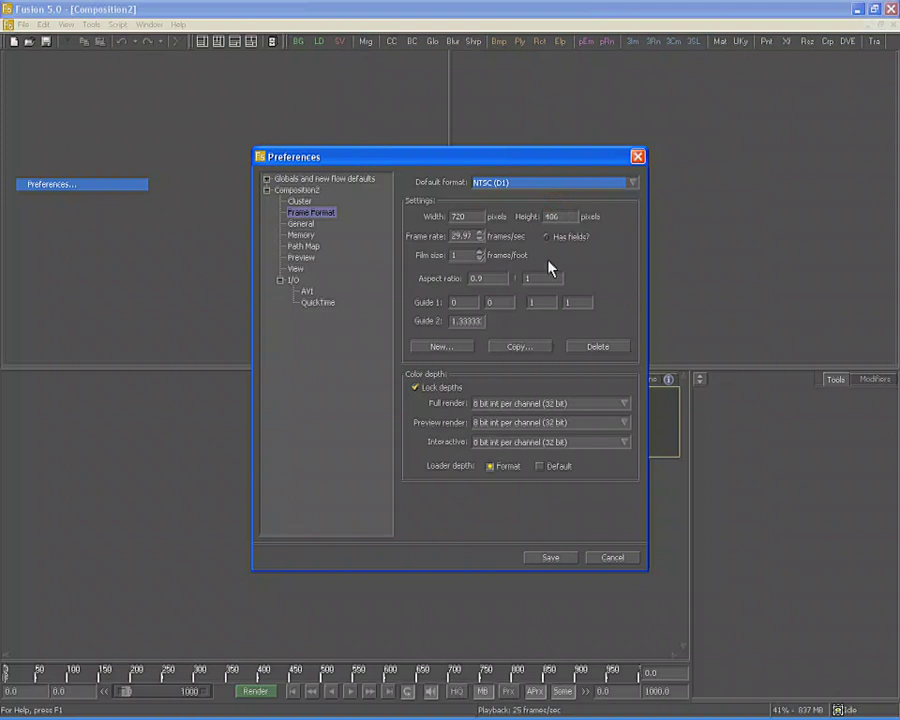
- Save the preferences and set the global start time to frame 1
{"action": "left_click", "coordinate": [568, 557]}
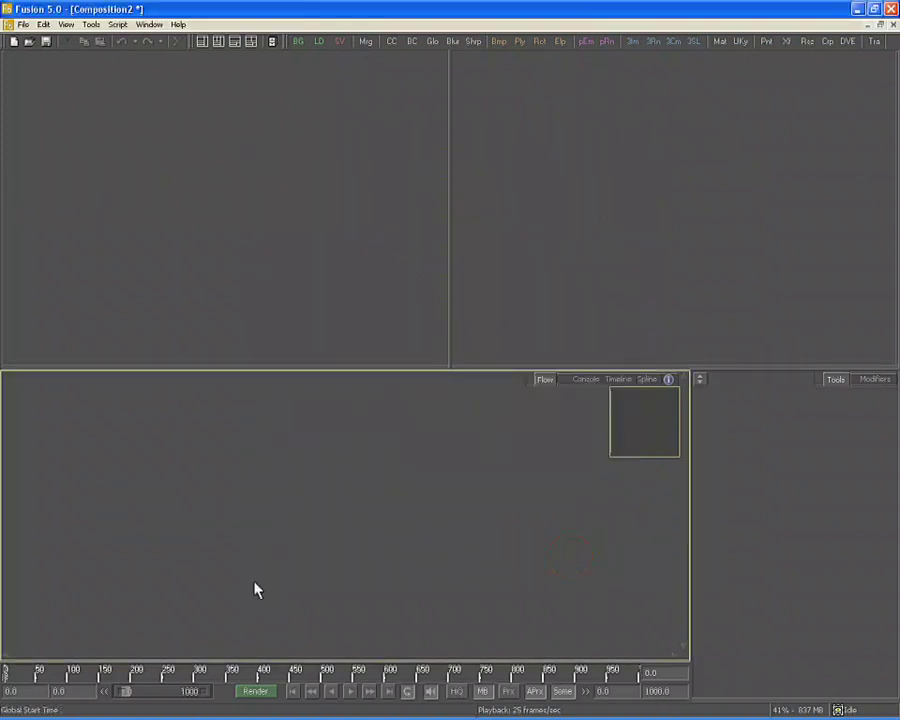
{"action": "left_click", "coordinate": [25, 691]}
{"action": "type", "text": "1"}
{"action": "key", "text": "Tab"}
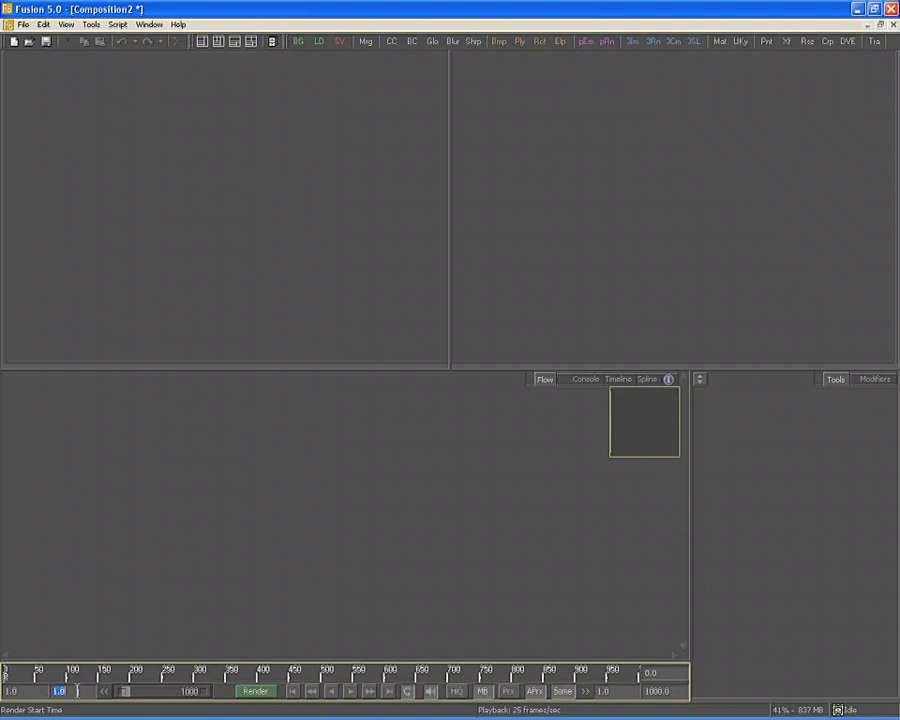
- Set render end and global end to 80, and the current frame to 1
{"action": "left_click", "coordinate": [603, 691]}
{"action": "type", "text": "80"}
{"action": "key", "text": "Tab"}
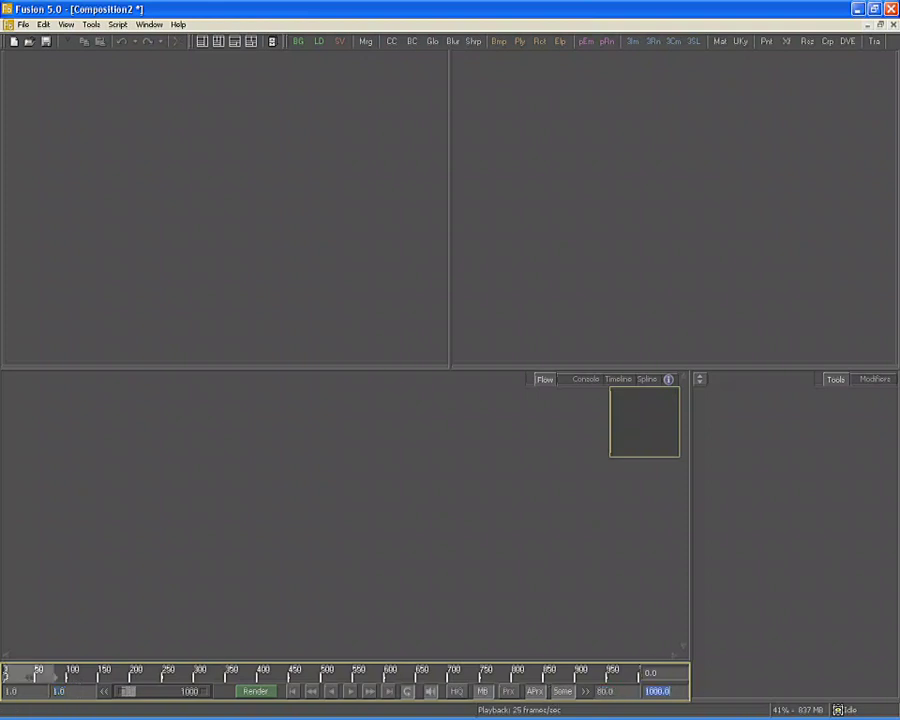
{"action": "type", "text": "80"}
{"action": "key", "text": "Return"}
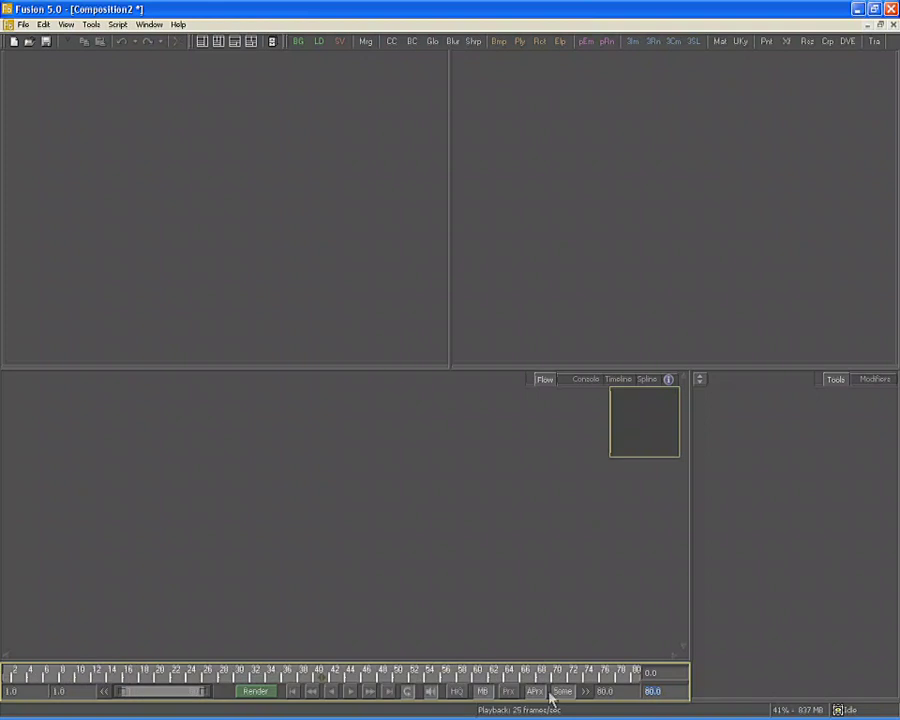
{"action": "key", "text": "Tab"}
{"action": "type", "text": "1"}
{"action": "key", "text": "Return"}
- Add a Loader that reads large_earth_2400.jpg from the Stills folder
{"action": "left_click", "coordinate": [319, 41]}
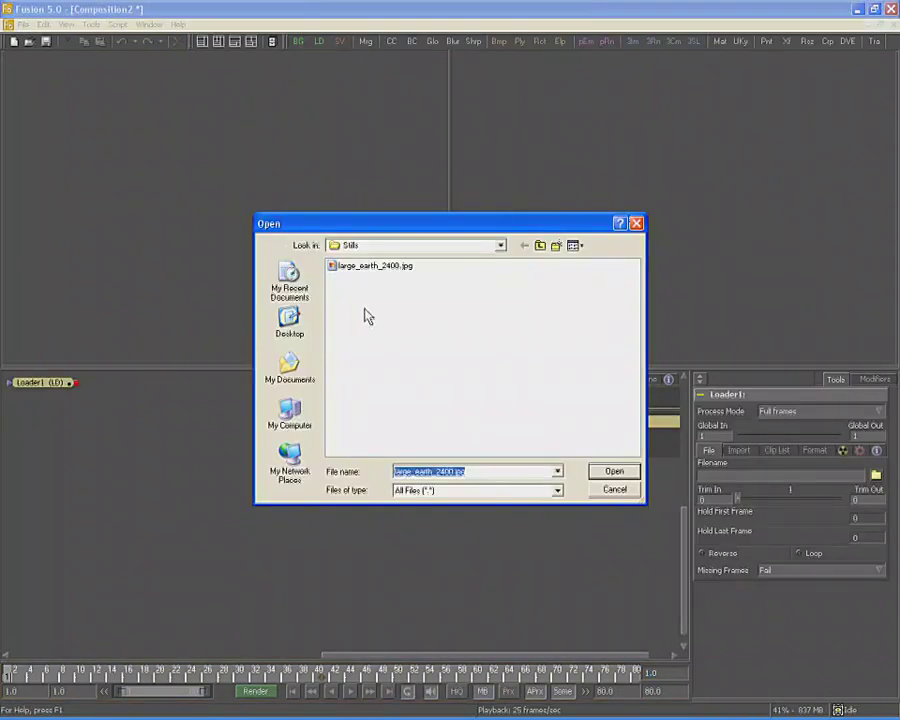
{"action": "left_click", "coordinate": [385, 247]}
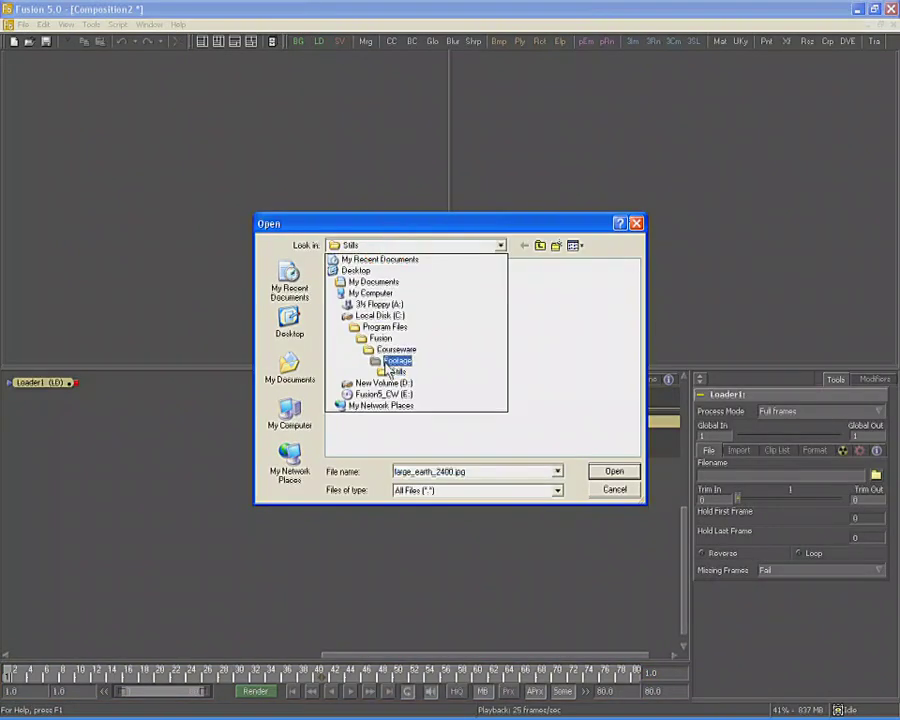
{"action": "left_click", "coordinate": [386, 375]}
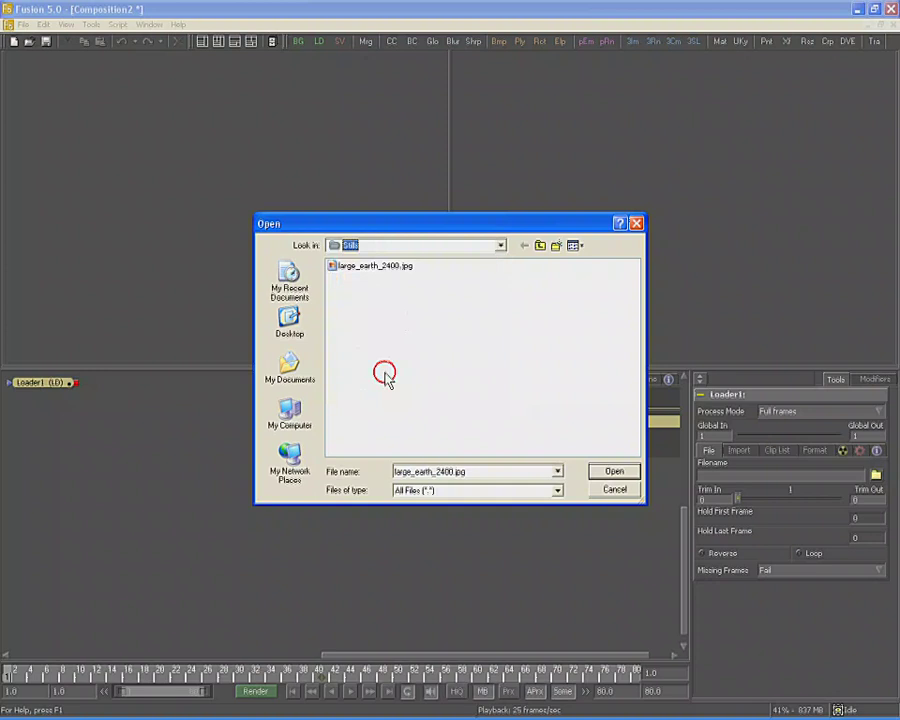
{"action": "double_click", "coordinate": [358, 268]}
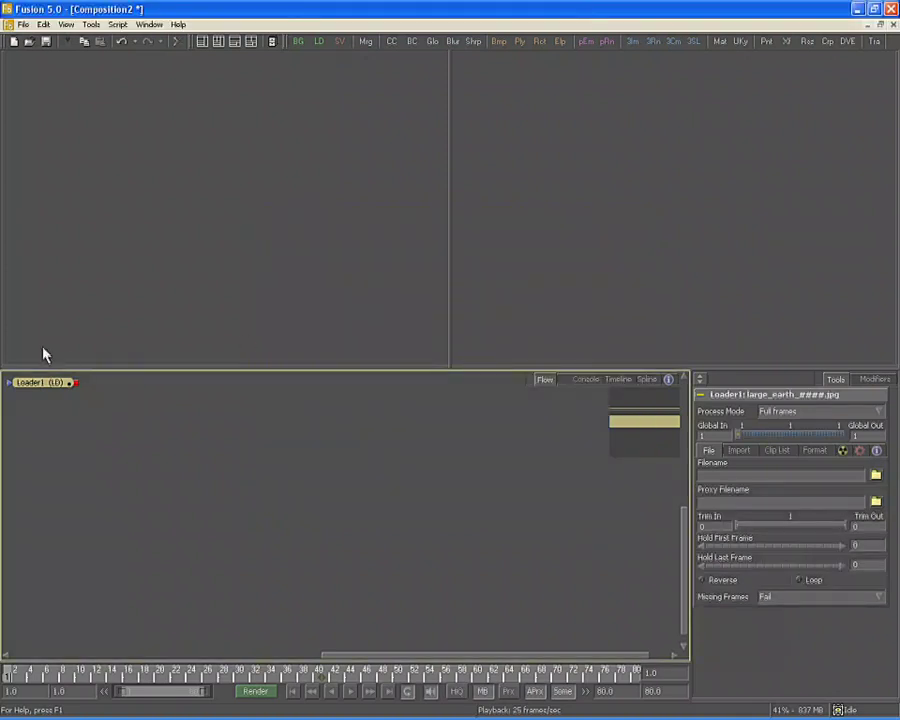
- Show the Loader's 2400×1200 world map in the left viewer, fitted to the view
{"action": "left_click_drag", "start_coordinate": [48, 382], "coordinate": [119, 248]}
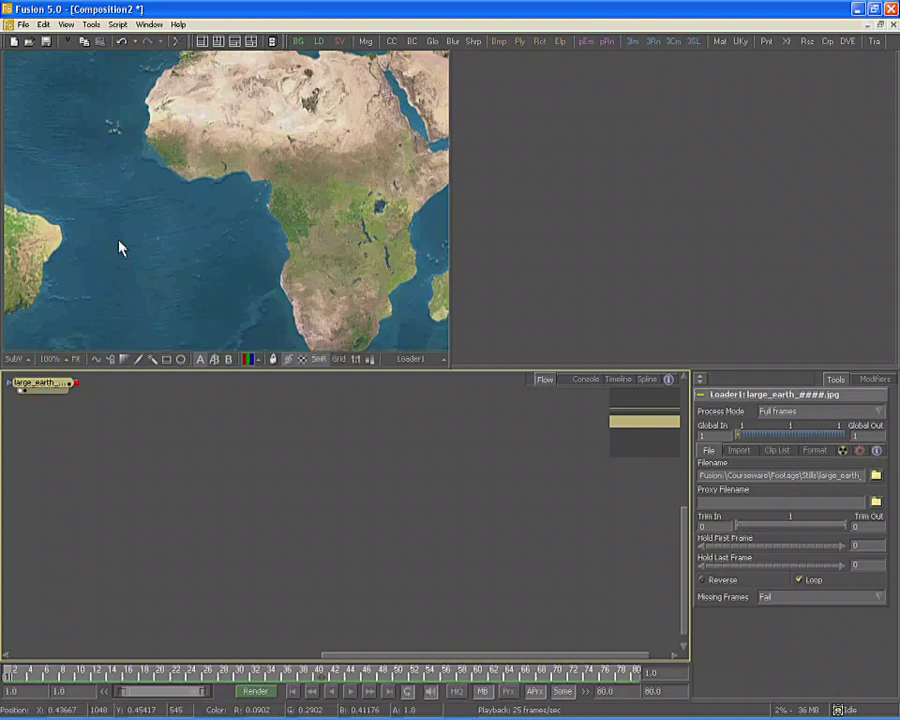
{"action": "key", "text": "ctrl+f"}
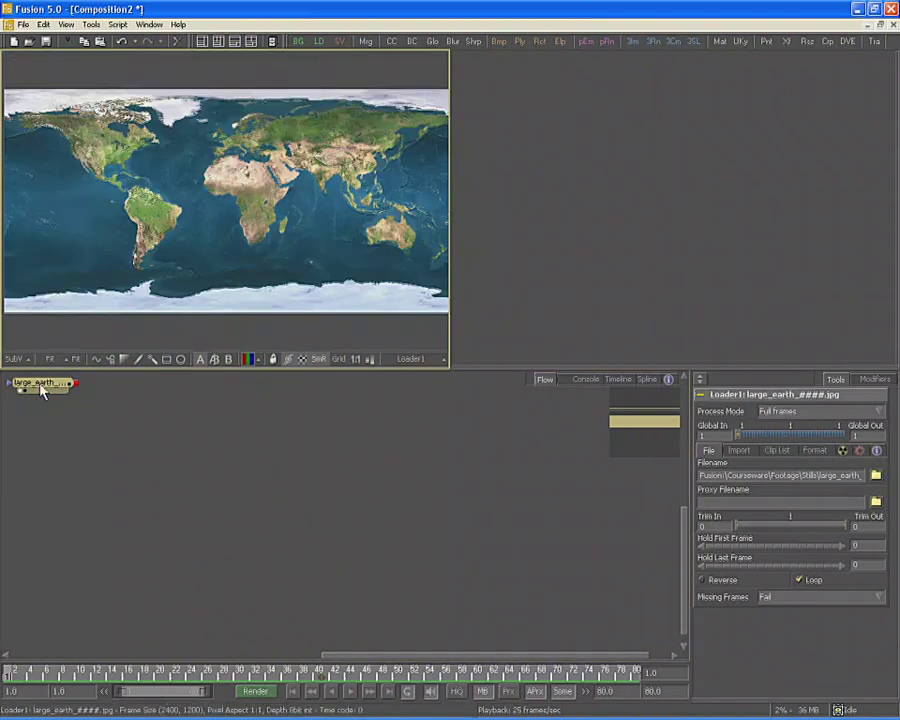
{"action": "mouse_move", "coordinate": [43, 391]}
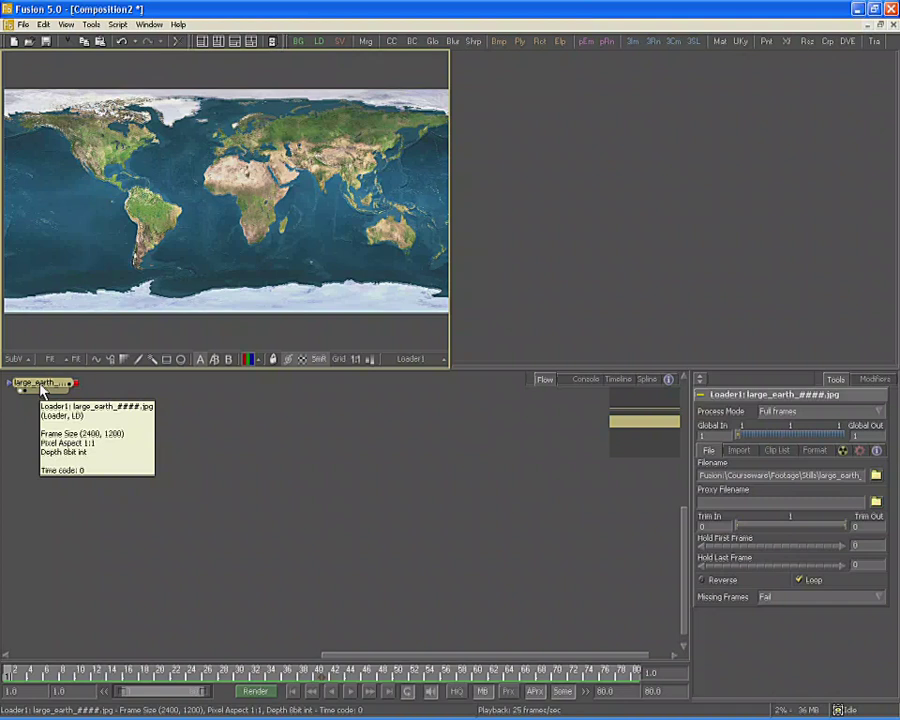
- Add a Background node sized to NTSC (D1), 720×486 with 0.9 pixel aspect
{"action": "left_click", "coordinate": [43, 390]}
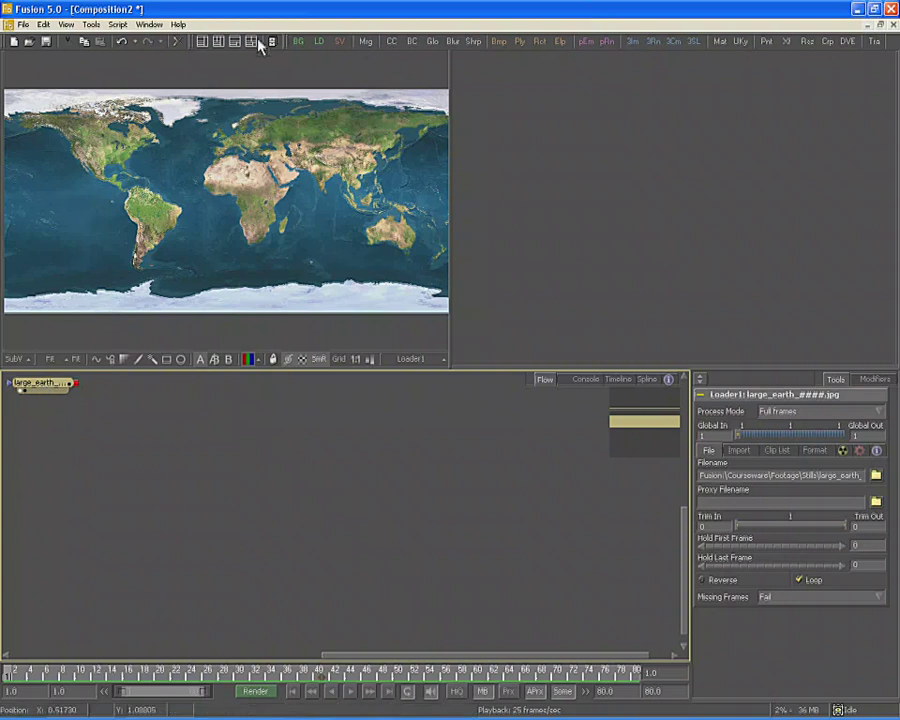
{"action": "left_click_drag", "start_coordinate": [300, 44], "coordinate": [60, 445]}
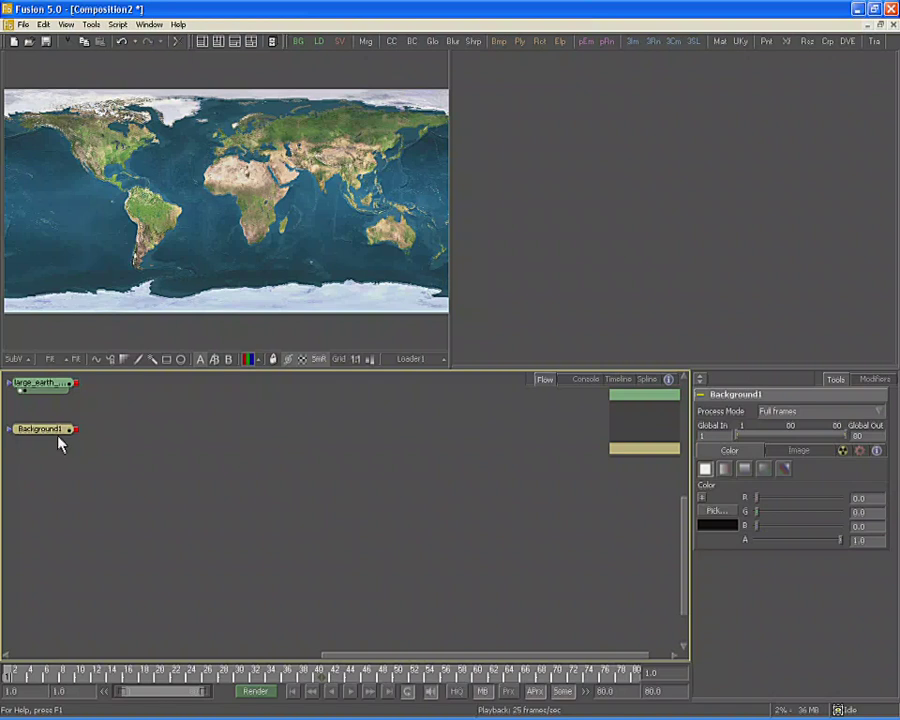
{"action": "left_click", "coordinate": [800, 450]}
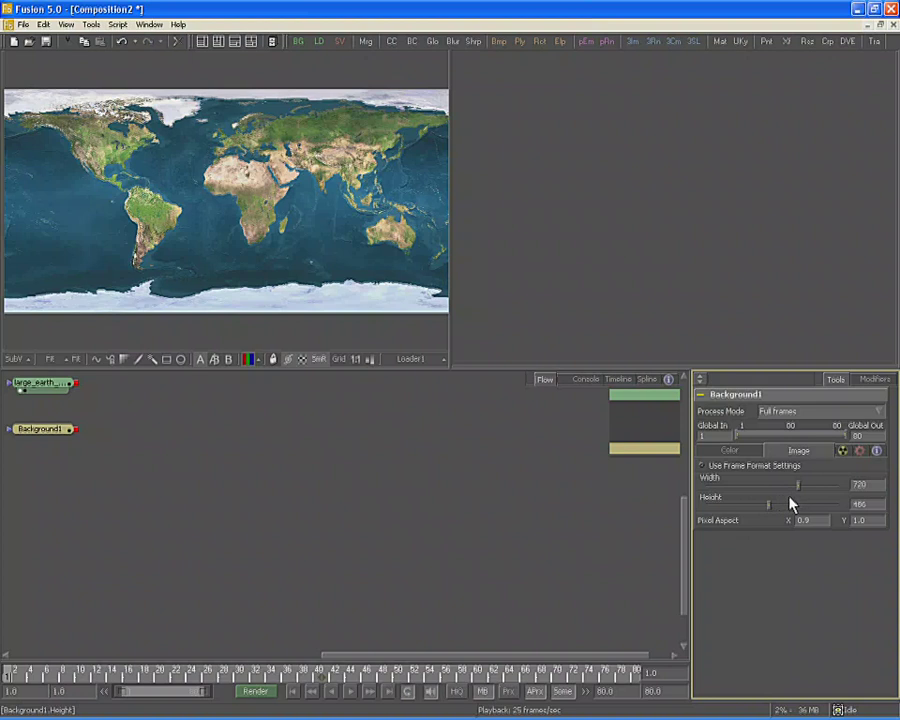
{"action": "right_click", "coordinate": [766, 526]}
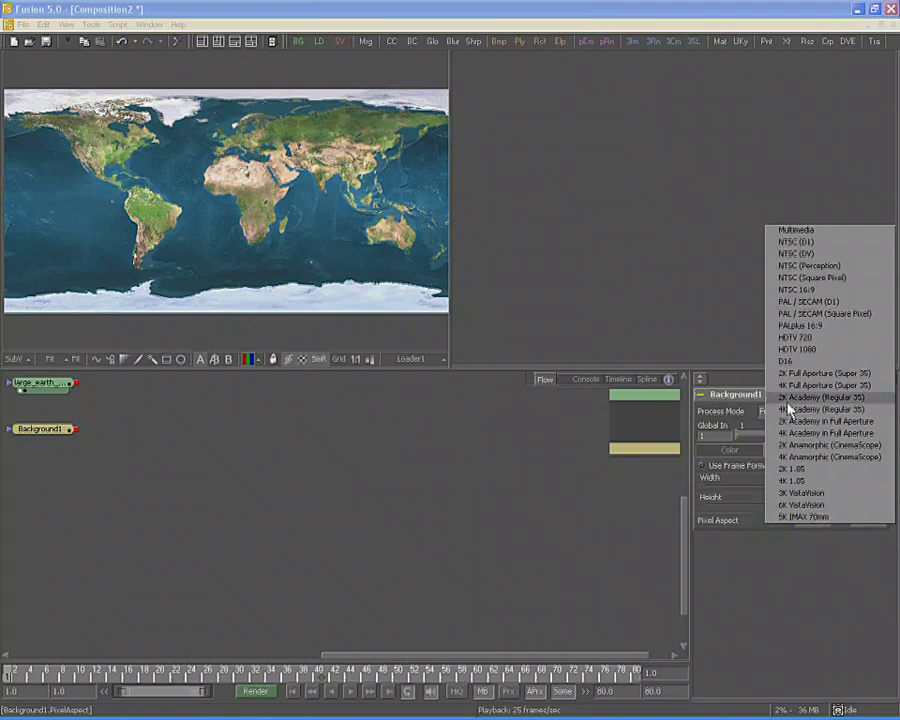
{"action": "left_click", "coordinate": [802, 243]}
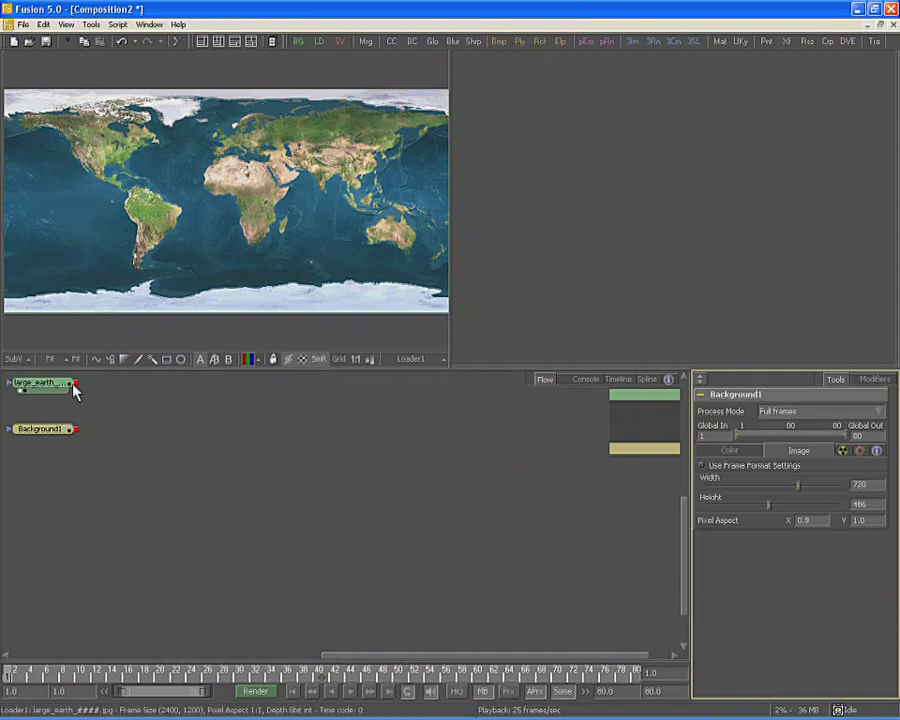
- Merge the earth Loader over Background1 and view Merge1 zoomed out in the left viewer
{"action": "mouse_move", "coordinate": [75, 390]}
{"action": "left_click_drag", "start_coordinate": [75, 388], "coordinate": [77, 434]}
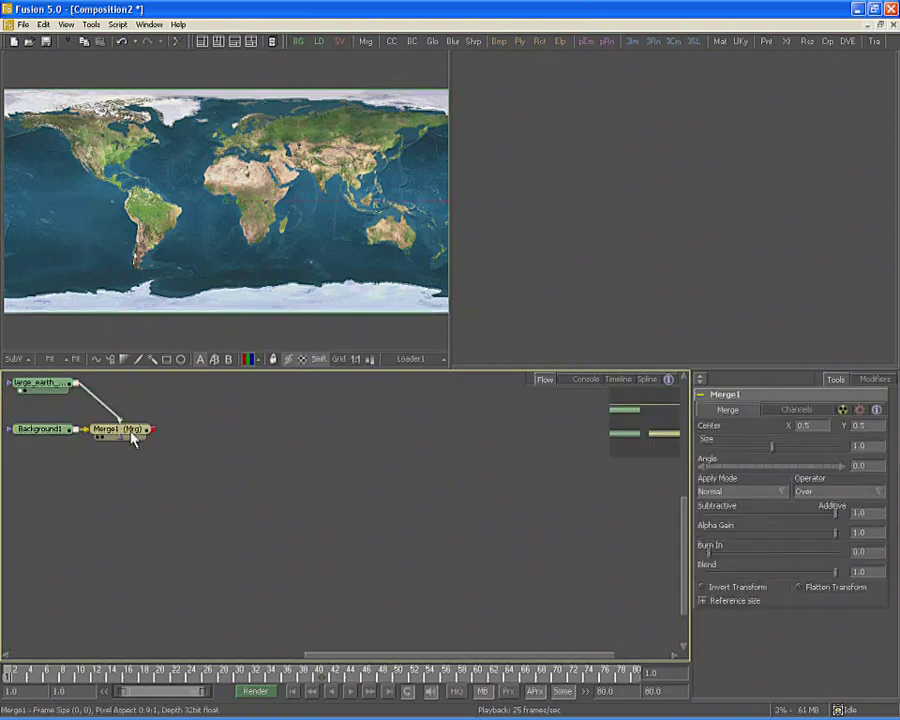
{"action": "left_click_drag", "start_coordinate": [134, 438], "coordinate": [276, 240]}
{"action": "key", "text": "ctrl+f"}
{"action": "scroll", "coordinate": [100, 228], "scroll_direction": "up", "scroll_amount": 2}
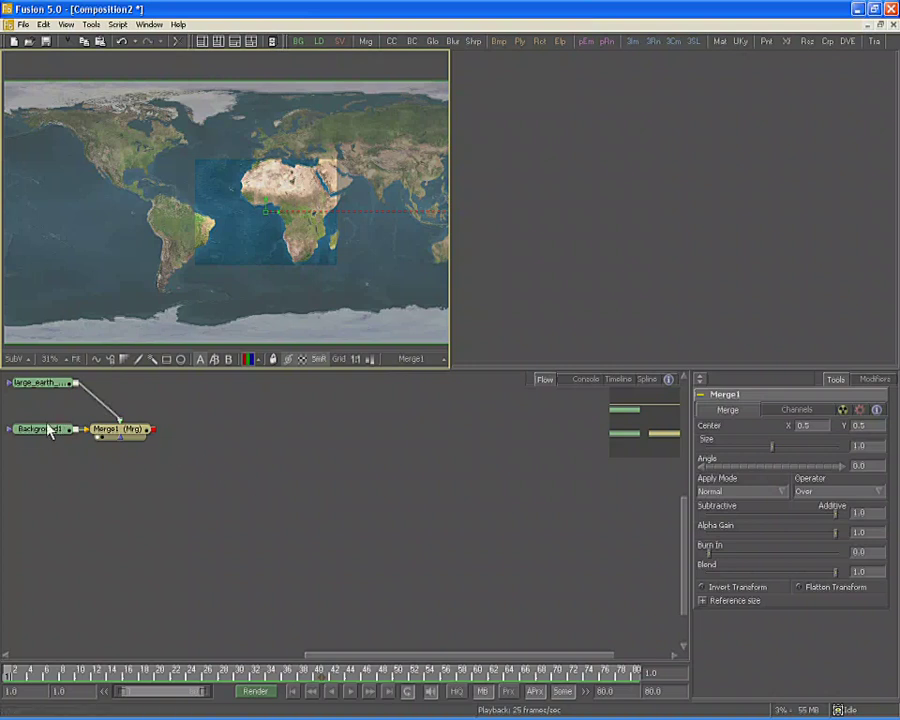
- Inspect the Background1 and Merge1 node settings
{"action": "mouse_move", "coordinate": [47, 437]}
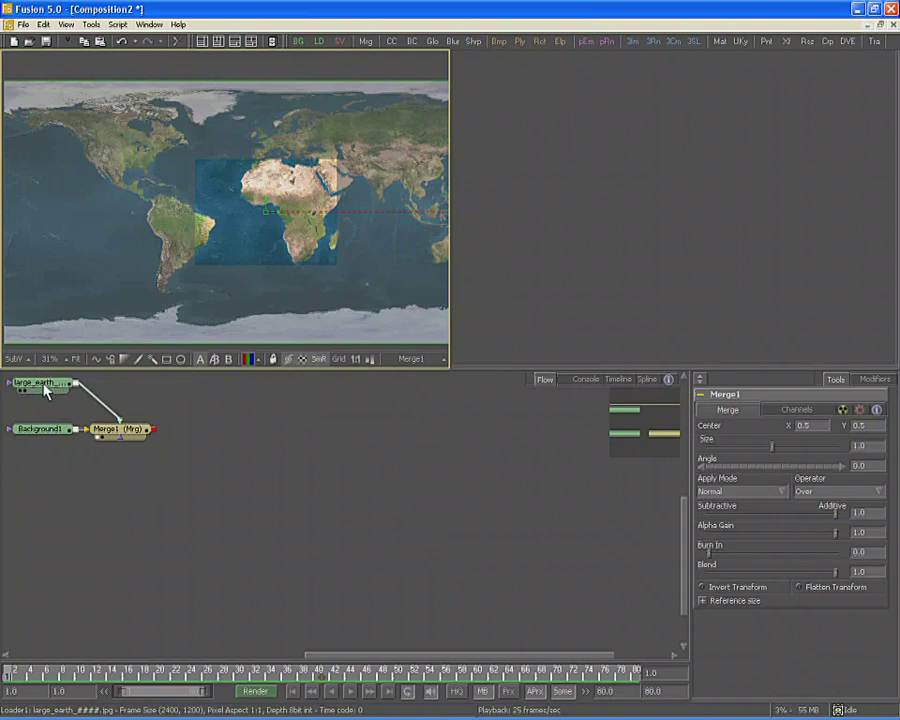
{"action": "mouse_move", "coordinate": [45, 388]}
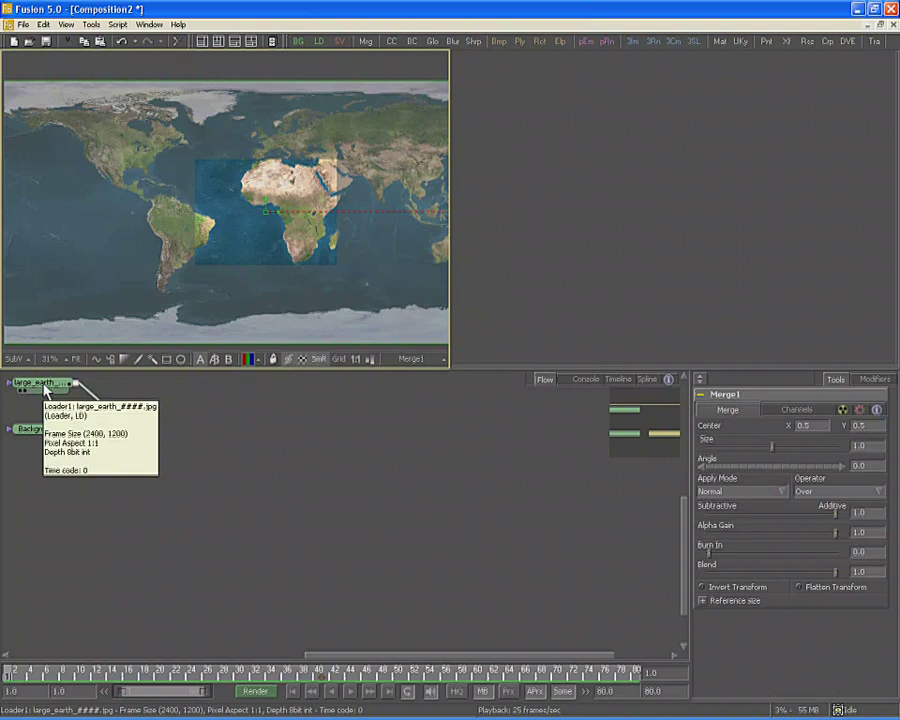
{"action": "mouse_move", "coordinate": [122, 435]}
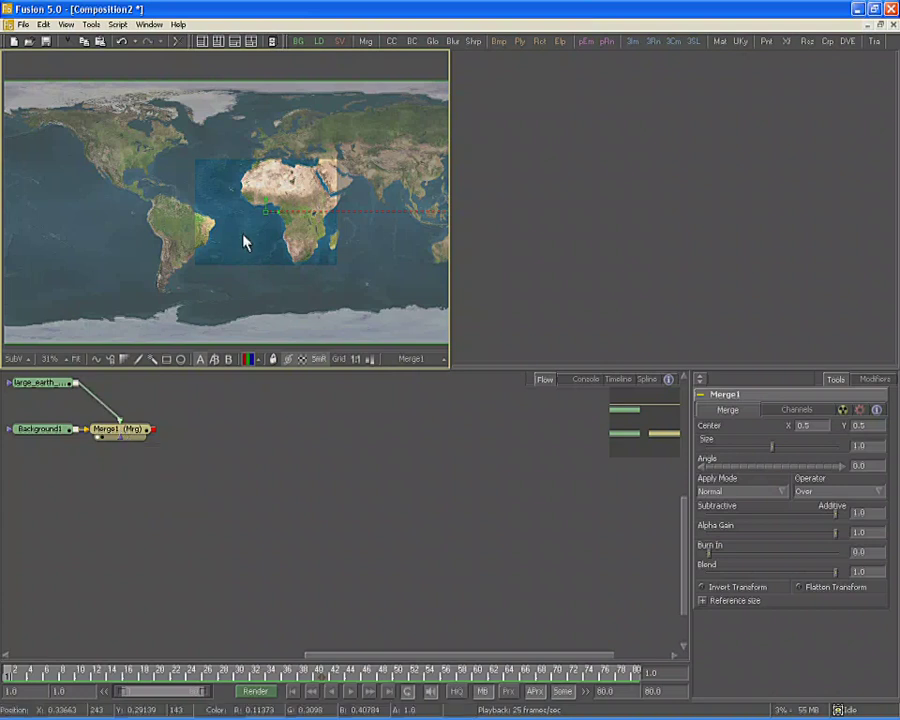
{"action": "scroll", "coordinate": [238, 239], "scroll_direction": "down", "scroll_amount": 2}
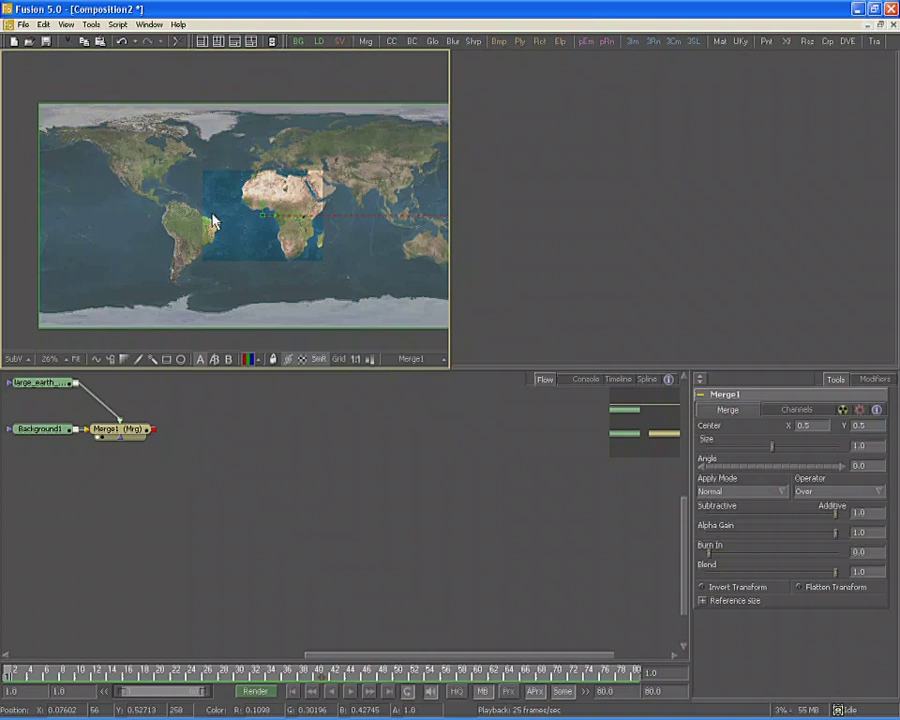
{"action": "left_click", "coordinate": [44, 431]}
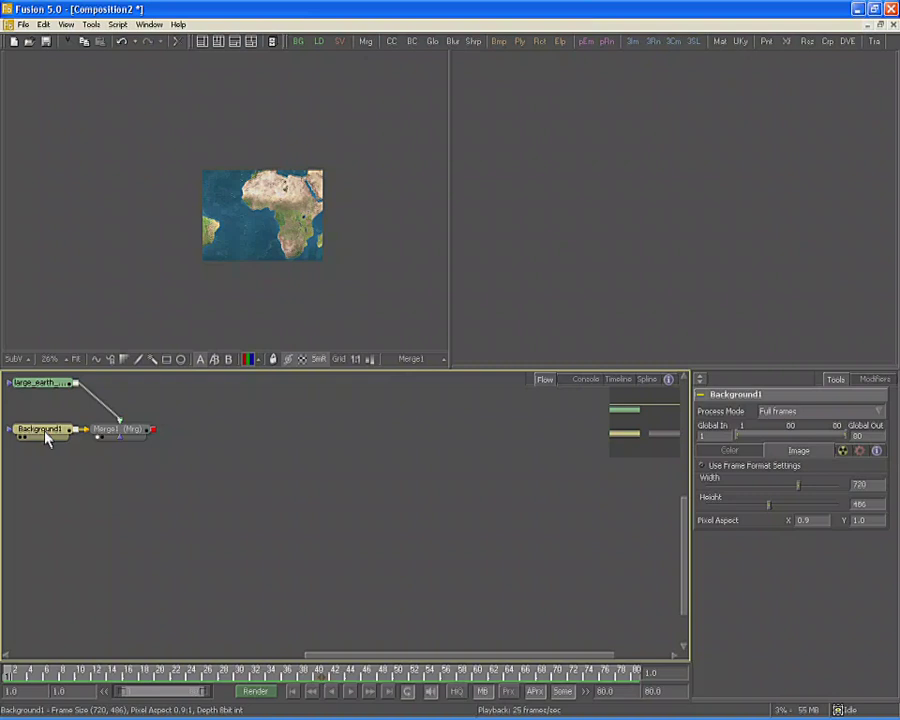
{"action": "left_click", "coordinate": [126, 432]}
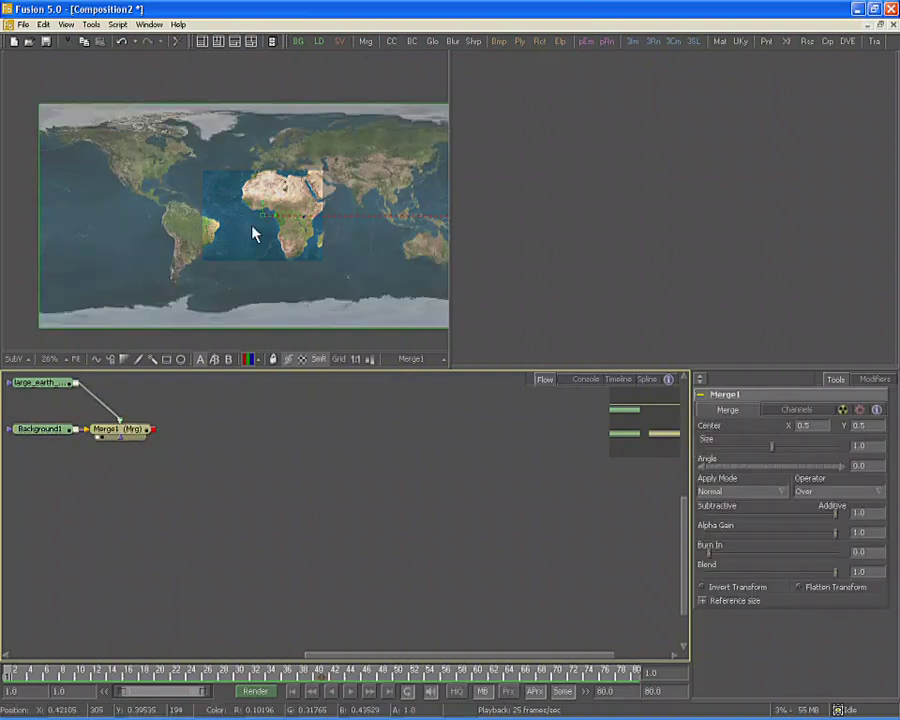
- Fit Merge1 in the right viewer, then scale the map to 1.20244 and frame North America
{"action": "left_click_drag", "start_coordinate": [116, 436], "coordinate": [645, 203]}
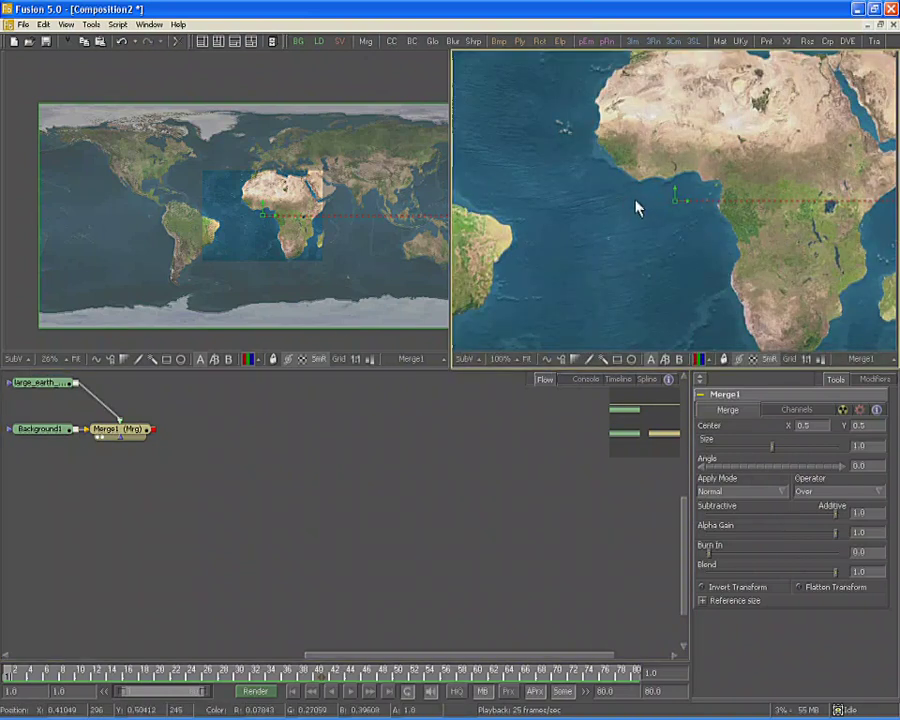
{"action": "key", "text": "ctrl+f"}
{"action": "left_click_drag", "start_coordinate": [262, 213], "coordinate": [310, 240]}
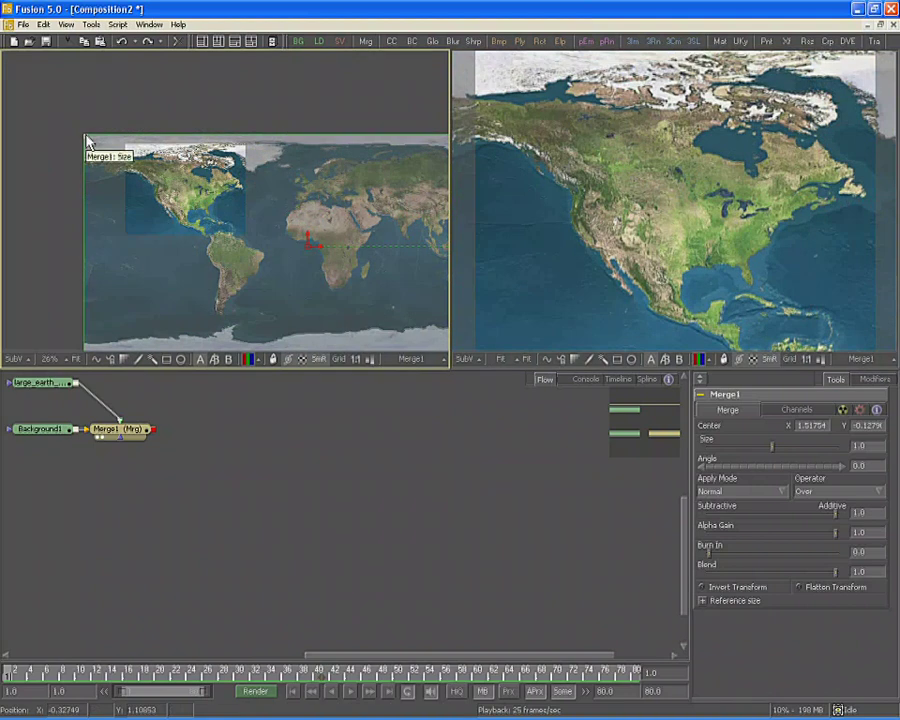
{"action": "left_click_drag", "start_coordinate": [86, 140], "coordinate": [40, 114]}
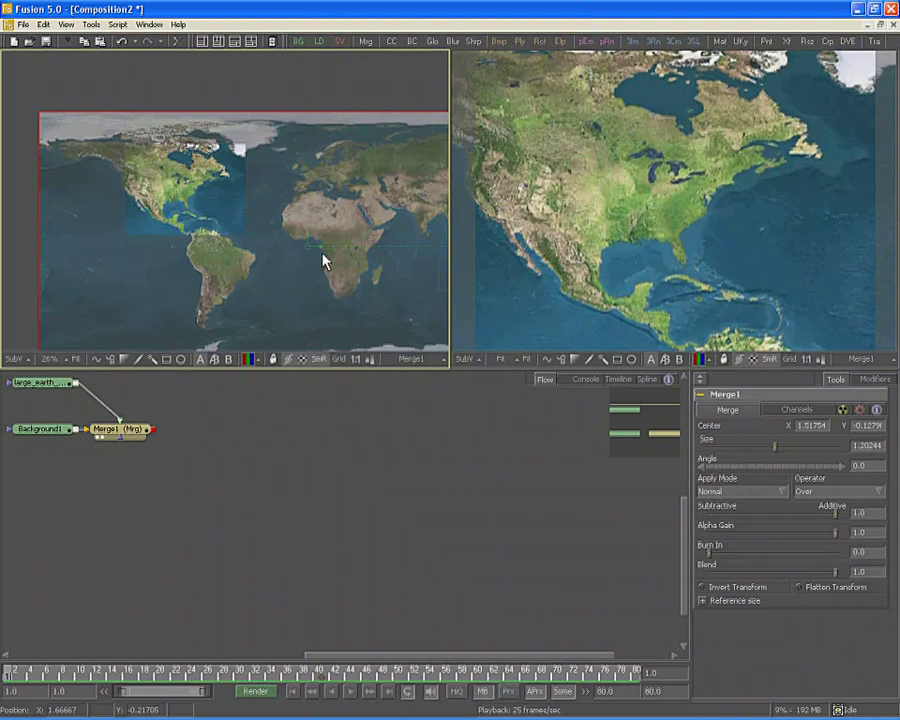
{"action": "left_click_drag", "start_coordinate": [307, 251], "coordinate": [349, 265]}
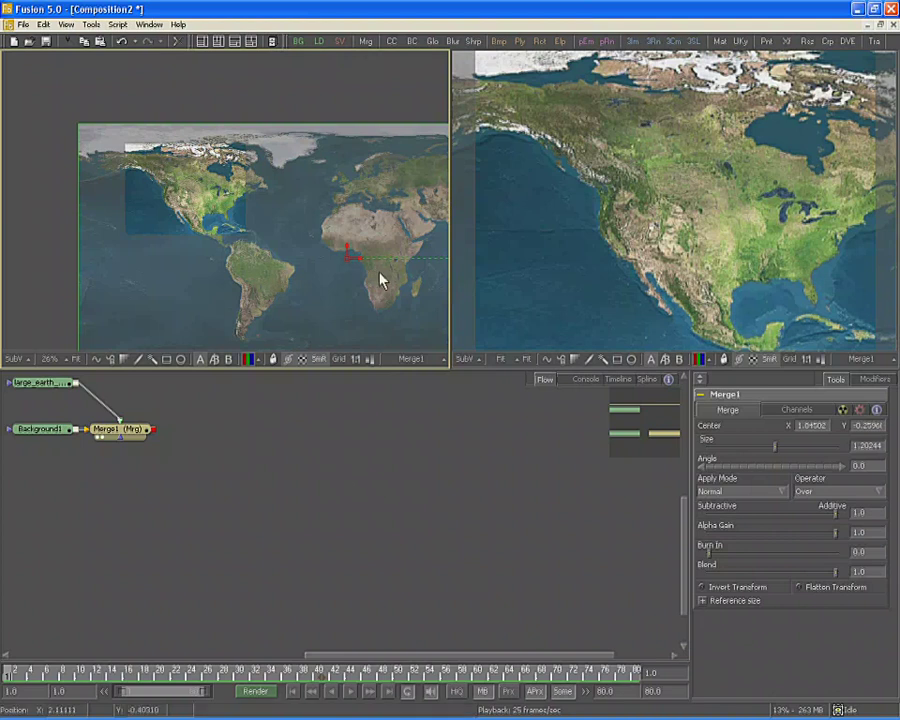
{"action": "left_click_drag", "start_coordinate": [382, 277], "coordinate": [247, 225]}
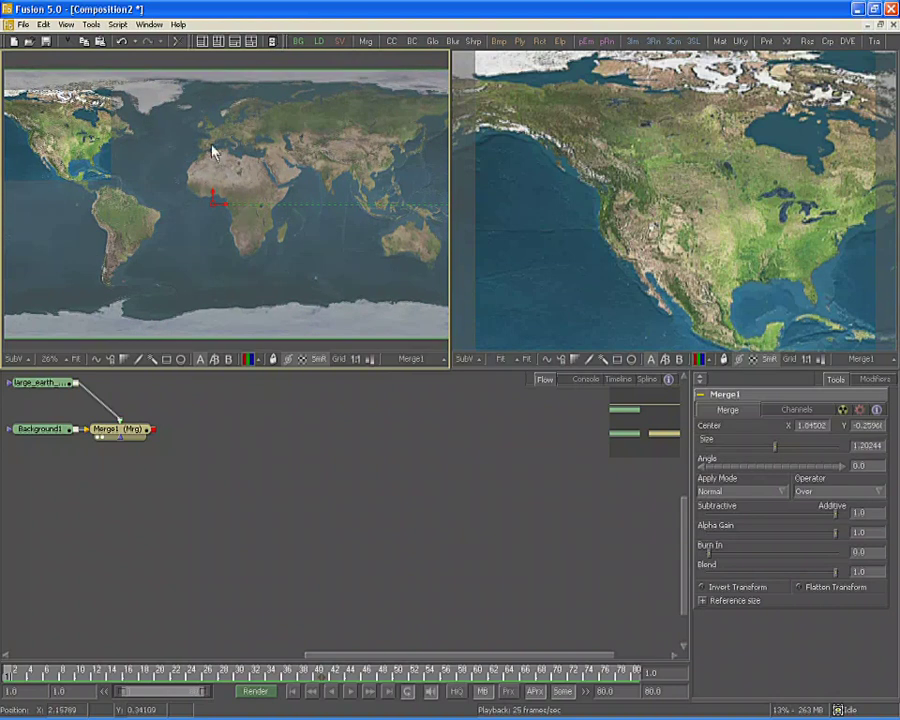
- Animate Merge1's Center, keying position 1.84502, -0.2596 on frame 1
{"action": "right_click", "coordinate": [214, 207]}
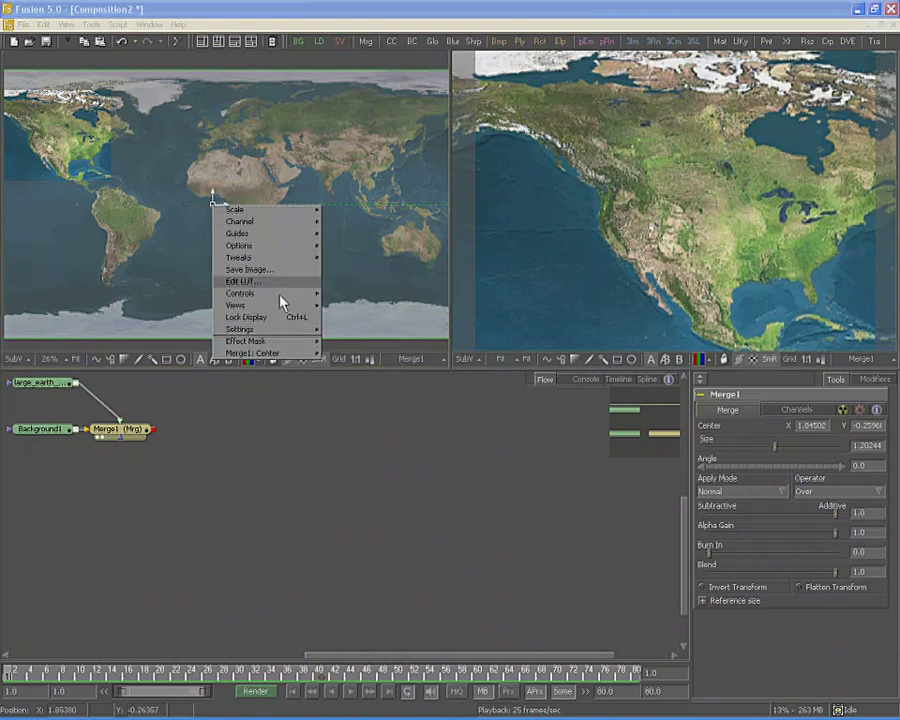
{"action": "mouse_move", "coordinate": [278, 358]}
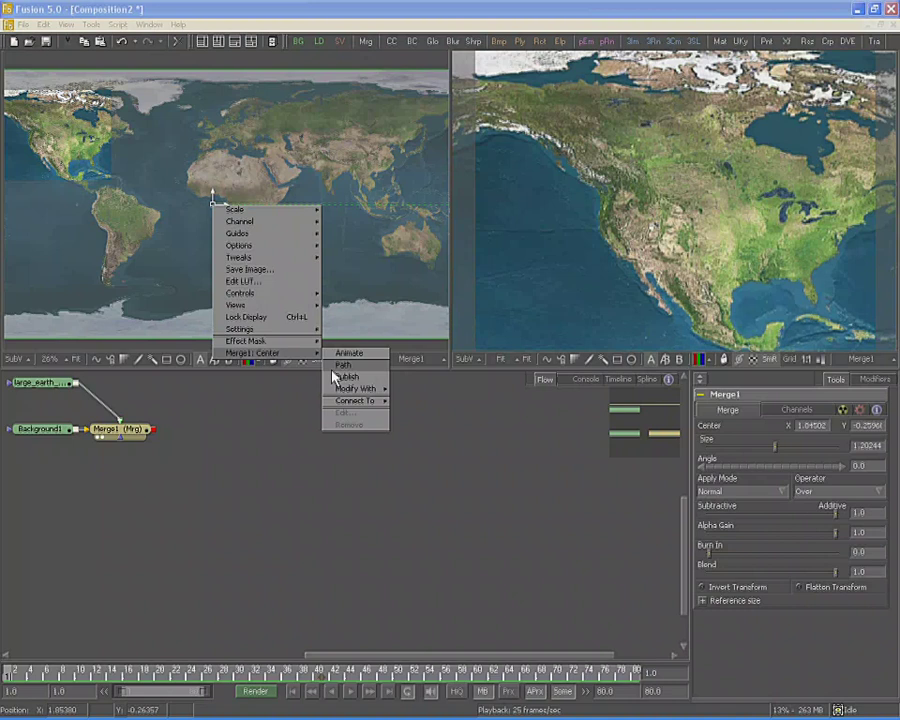
{"action": "mouse_move", "coordinate": [355, 398]}
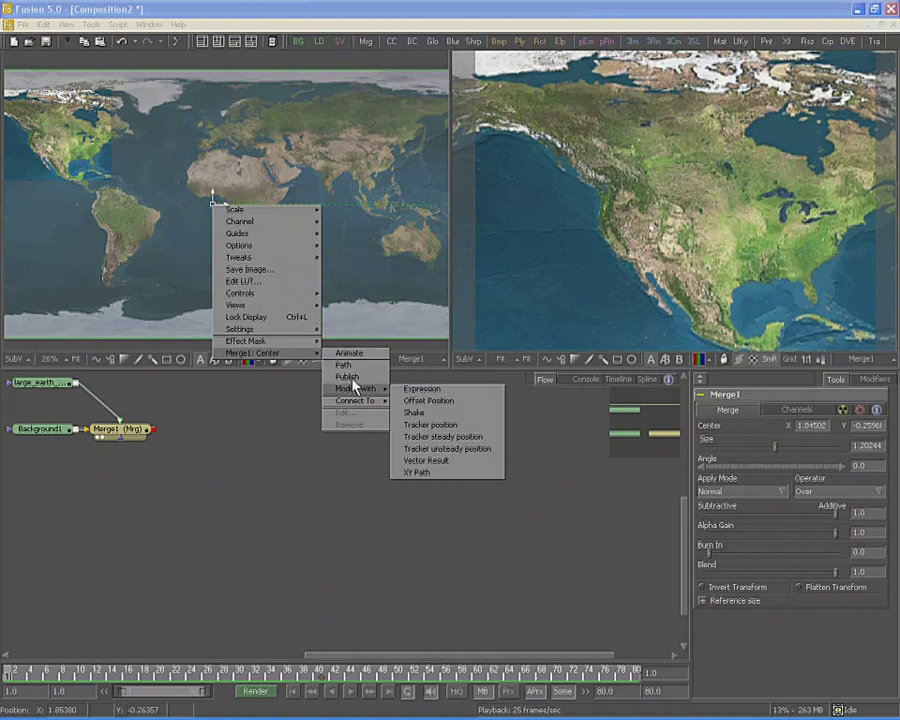
{"action": "left_click", "coordinate": [350, 354]}
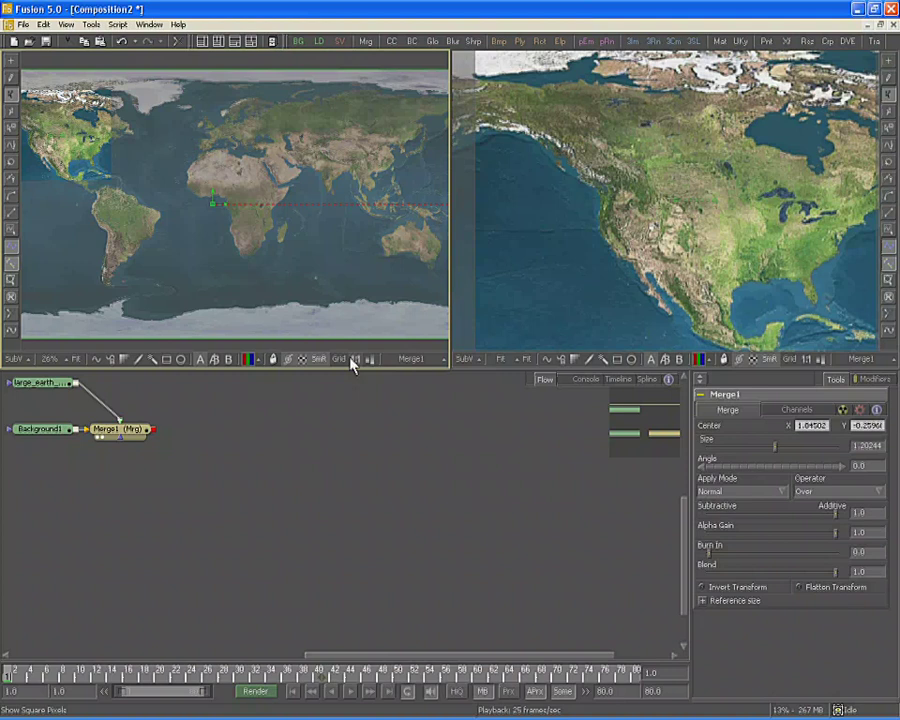
- Show the Timeline and widen the track list so full tool names are readable
{"action": "left_click", "coordinate": [618, 380]}
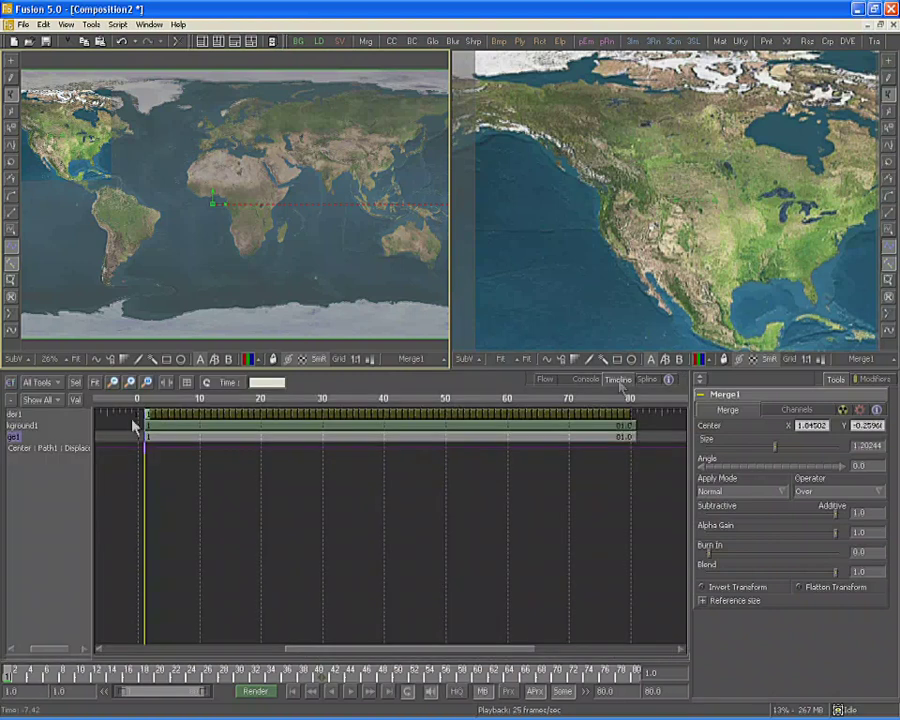
{"action": "left_click_drag", "start_coordinate": [93, 495], "coordinate": [140, 493]}
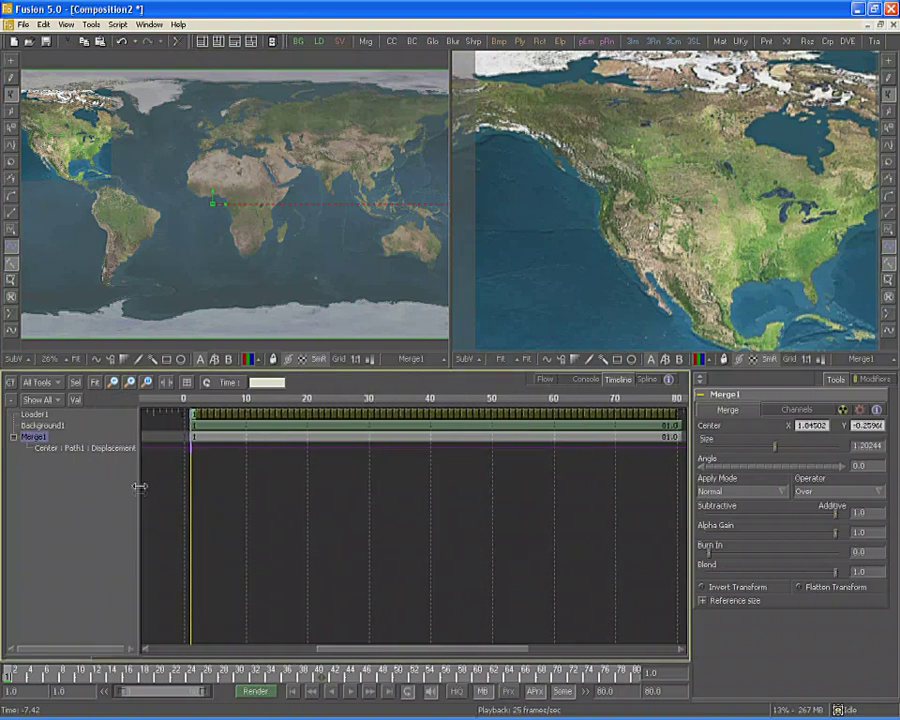
- Animate Merge1's Size value, adding a Size track, and move the current frame to 80
{"action": "right_click", "coordinate": [829, 458]}
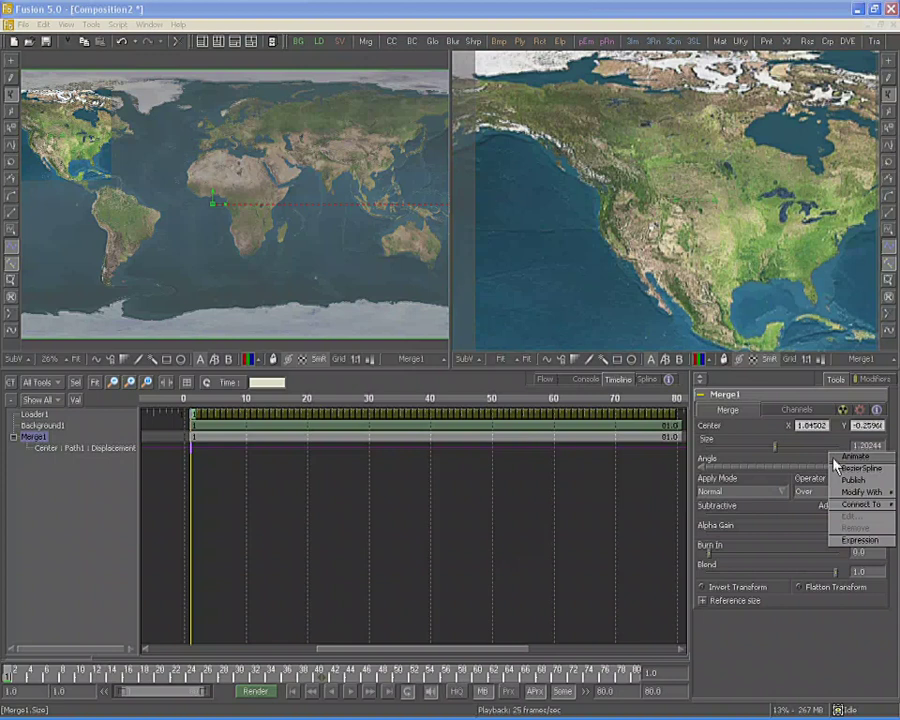
{"action": "left_click", "coordinate": [836, 458]}
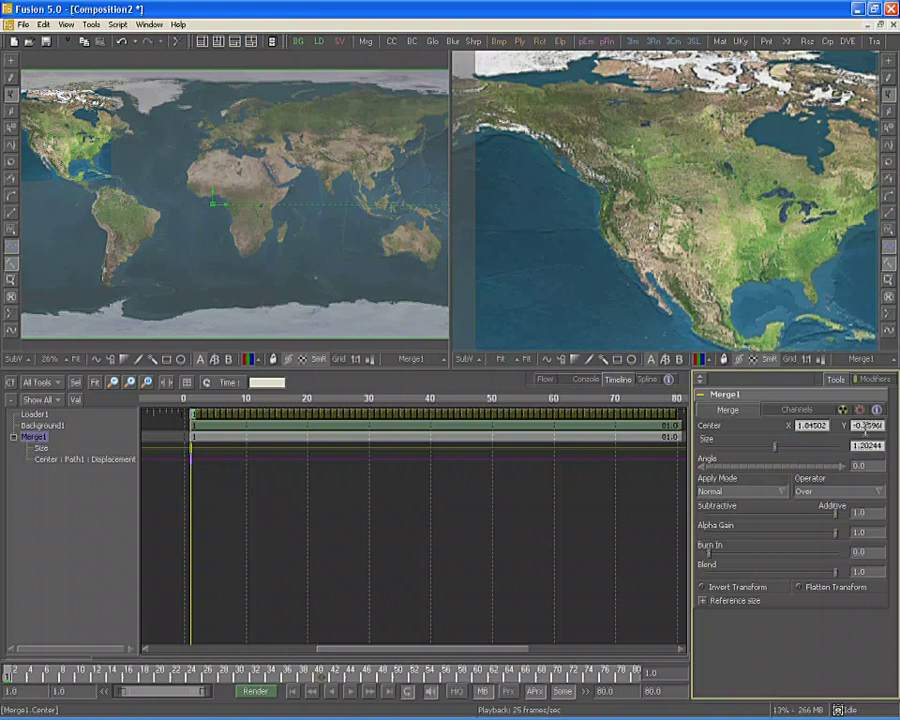
{"action": "scroll", "coordinate": [866, 428], "scroll_direction": "up", "scroll_amount": 1}
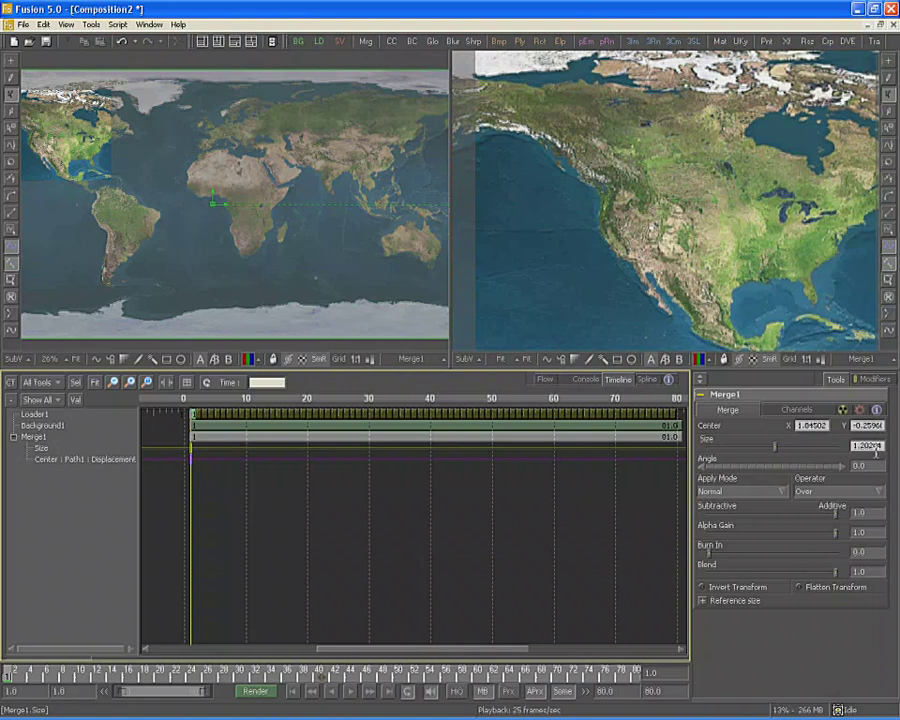
{"action": "double_click", "coordinate": [866, 446]}
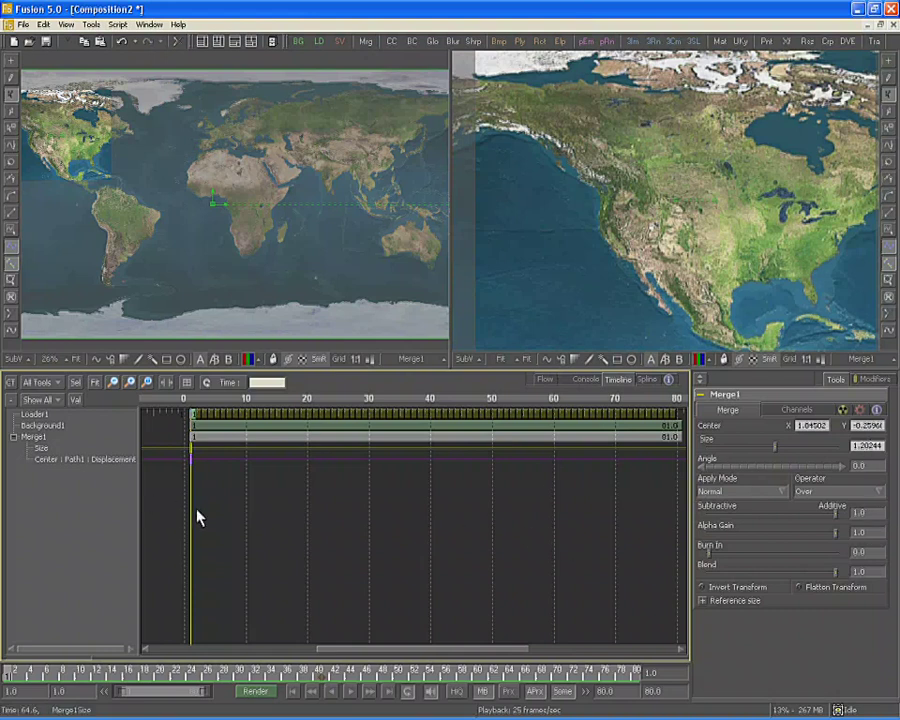
{"action": "left_click_drag", "start_coordinate": [188, 506], "coordinate": [676, 530]}
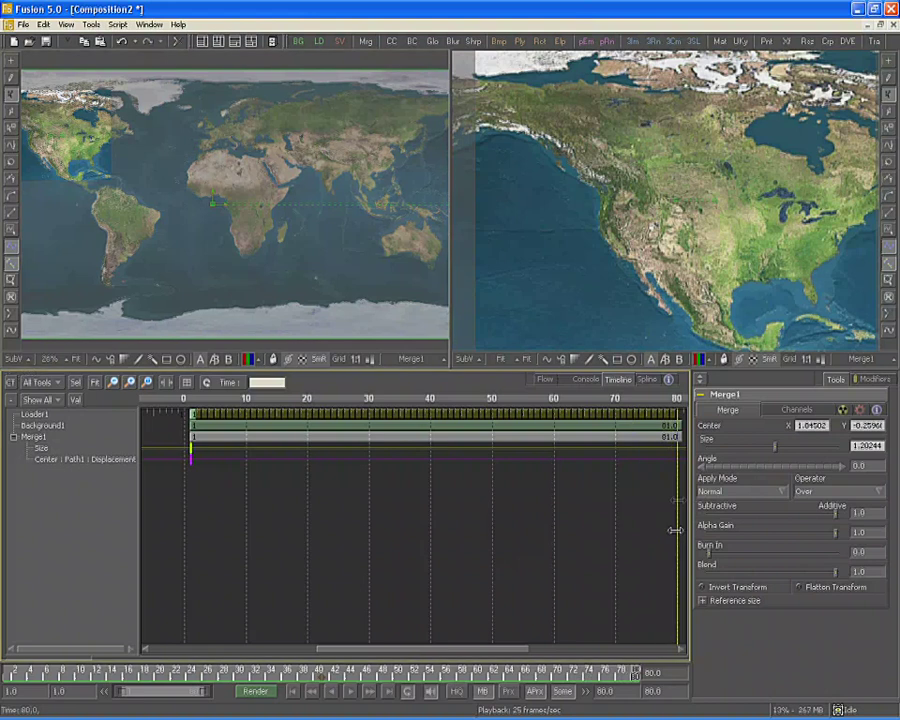
- At frame 80, enlarge the map to 1.41952 and center it at -1.4095, 1.04518 on Australia
{"action": "left_click_drag", "start_coordinate": [291, 227], "coordinate": [352, 245]}
{"action": "scroll", "coordinate": [80, 217], "scroll_direction": "down", "scroll_amount": 3}
{"action": "scroll", "coordinate": [225, 229], "scroll_direction": "up", "scroll_amount": 2}
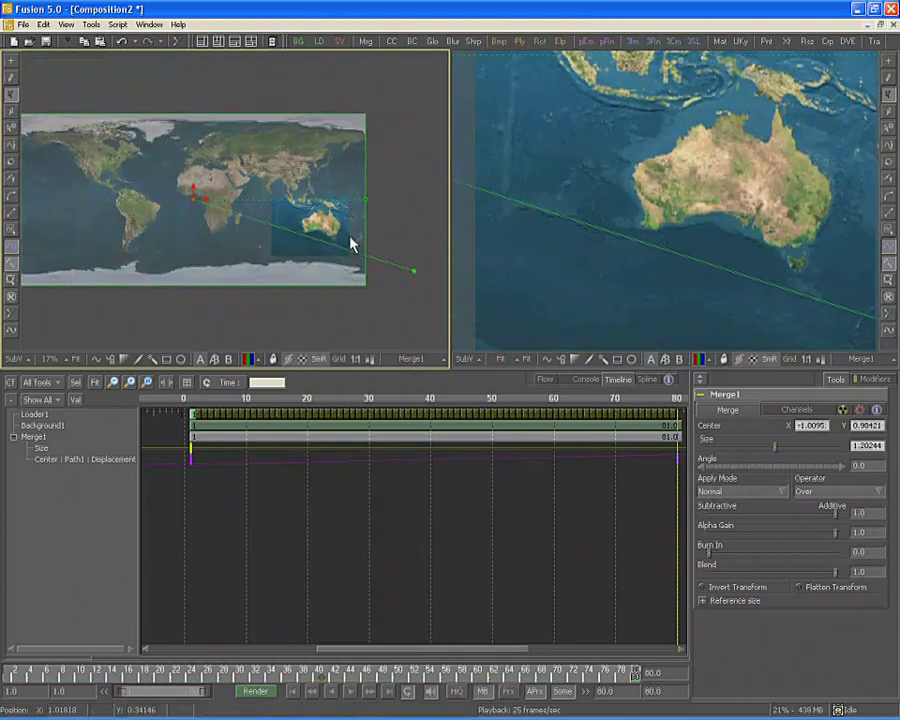
{"action": "left_click_drag", "start_coordinate": [195, 204], "coordinate": [181, 207]}
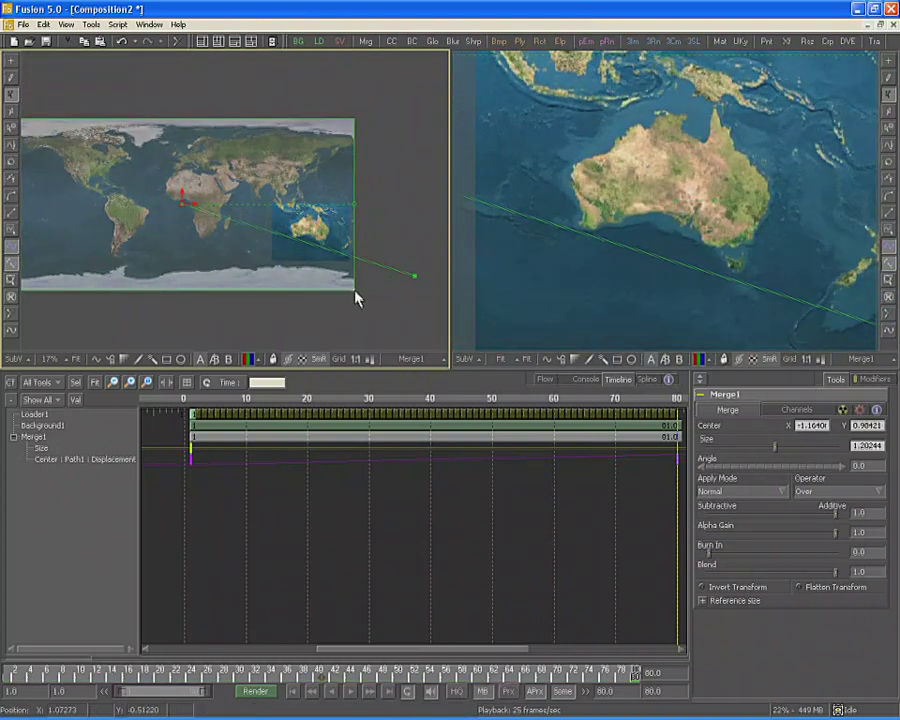
{"action": "left_click_drag", "start_coordinate": [357, 297], "coordinate": [376, 311]}
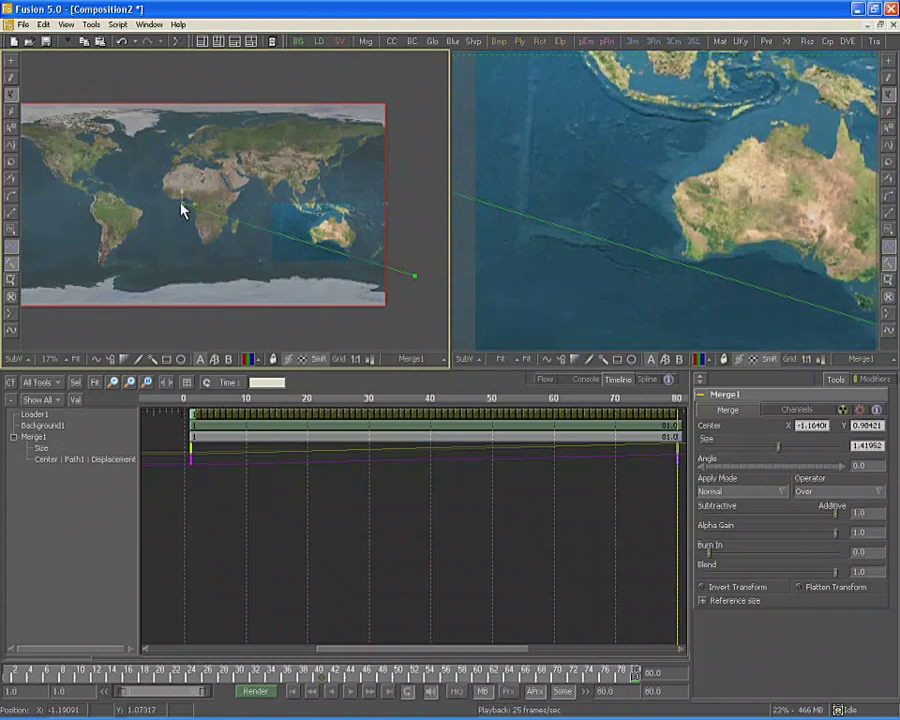
{"action": "left_click_drag", "start_coordinate": [181, 204], "coordinate": [164, 200]}
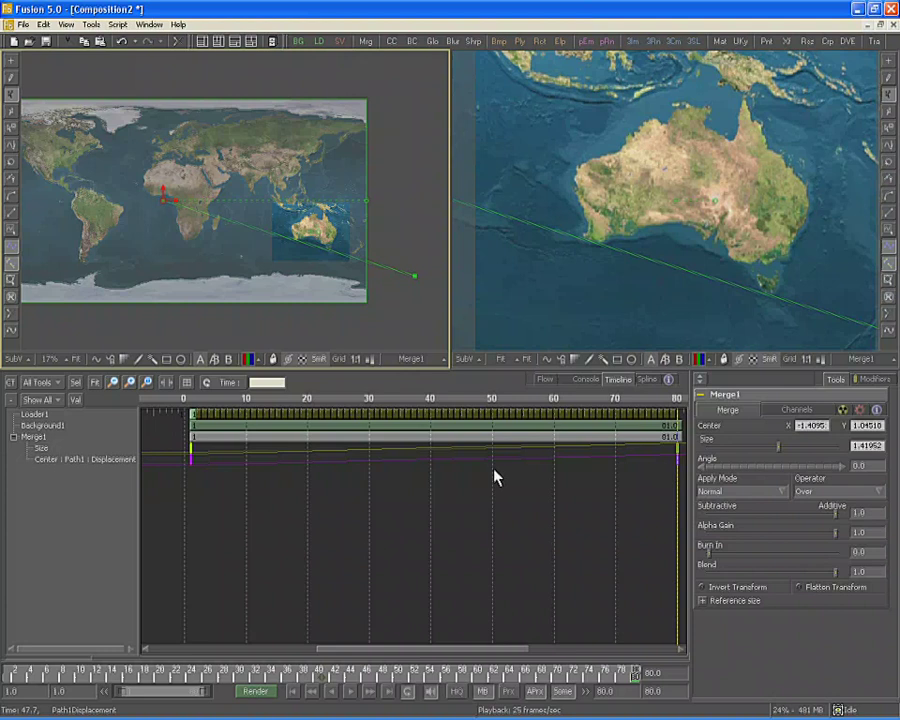
{"action": "scroll", "coordinate": [494, 472], "scroll_direction": "right", "scroll_amount": 1}
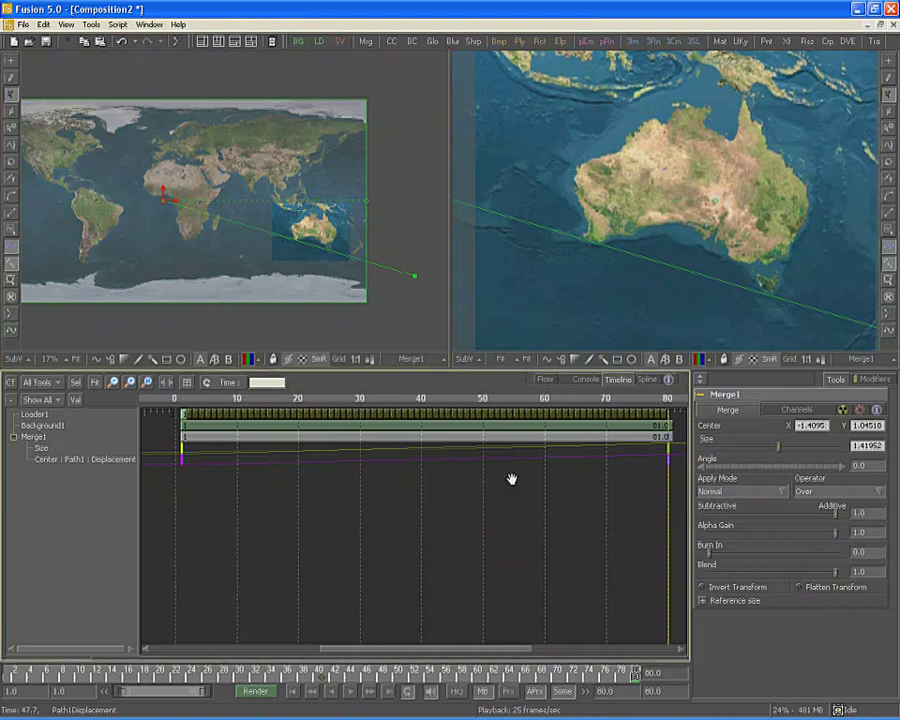
- Fit Background1 in the left viewer and preview the pan from North America to Australia
{"action": "left_click", "coordinate": [544, 381]}
{"action": "left_click", "coordinate": [52, 440]}
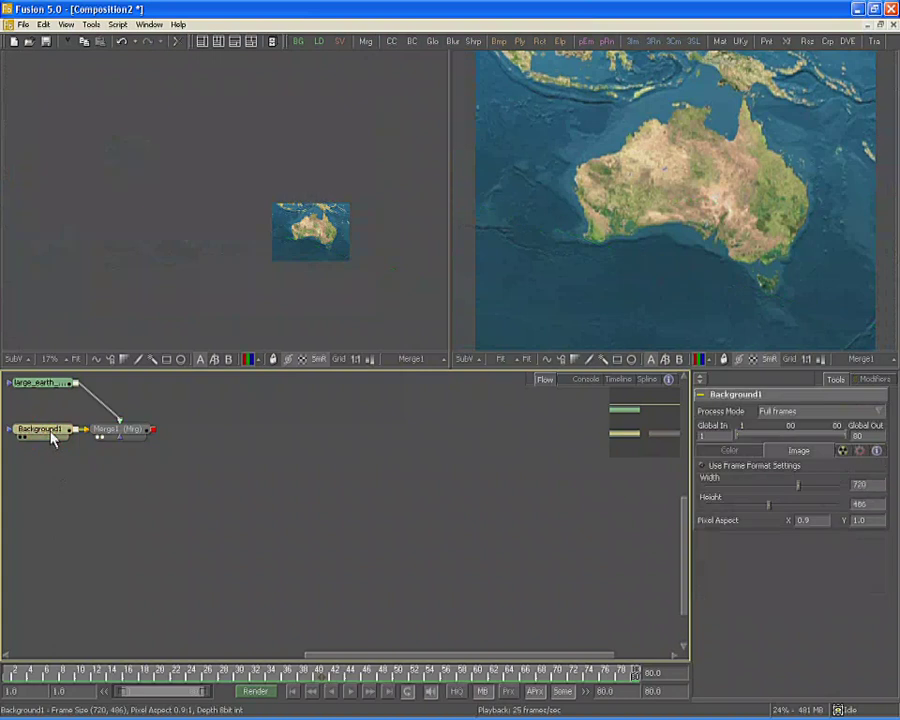
{"action": "key", "text": "ctrl+f"}
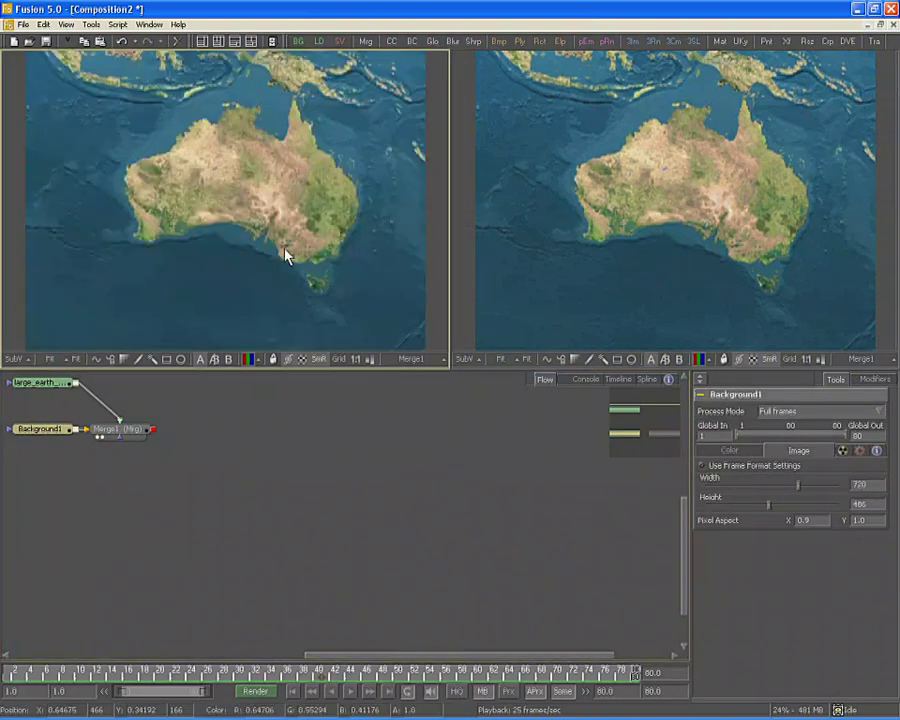
{"action": "key", "text": "space"}
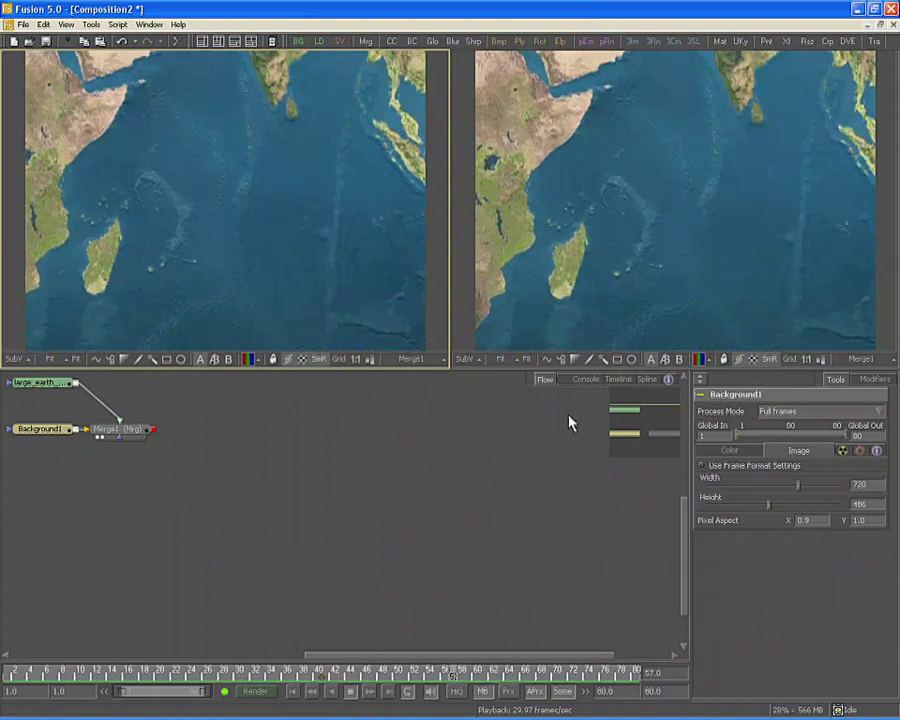
{"action": "left_click", "coordinate": [620, 379]}
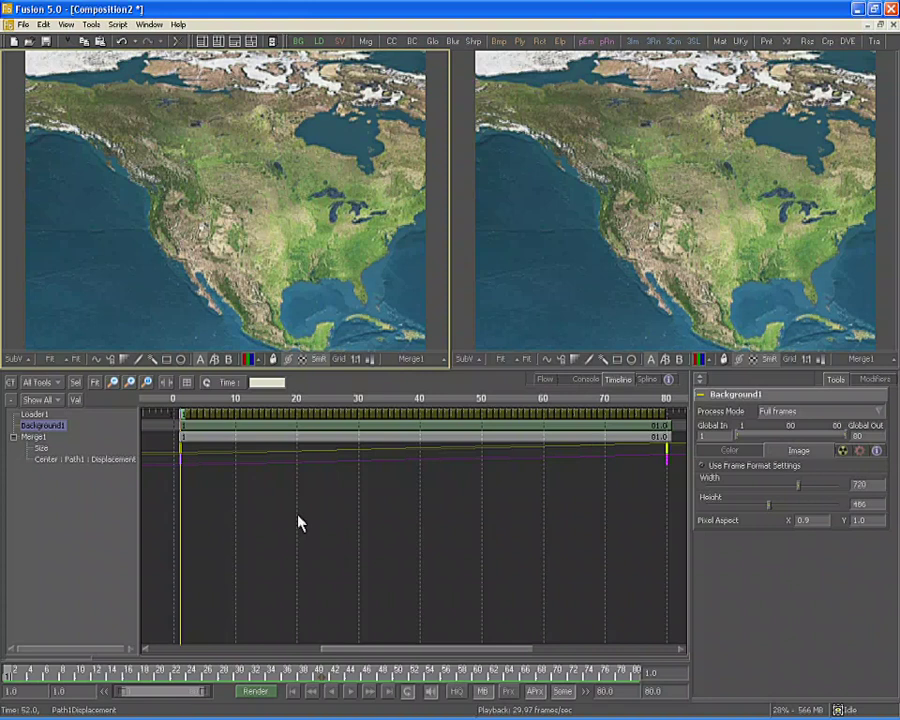
- Move Merge1's starting Size and Center displacement keyframes from frame 1 to about frame 14
{"action": "left_click", "coordinate": [197, 458]}
{"action": "mouse_move", "coordinate": [197, 462]}
{"action": "left_mouse_down"}
{"action": "mouse_move", "coordinate": [223, 463]}
{"action": "mouse_move", "coordinate": [182, 473]}
{"action": "left_mouse_up"}
{"action": "mouse_move", "coordinate": [202, 520]}
{"action": "left_mouse_down"}
{"action": "mouse_move", "coordinate": [168, 452]}
{"action": "mouse_move", "coordinate": [178, 464]}
{"action": "mouse_move", "coordinate": [200, 457]}
{"action": "mouse_move", "coordinate": [205, 468]}
{"action": "left_mouse_up"}
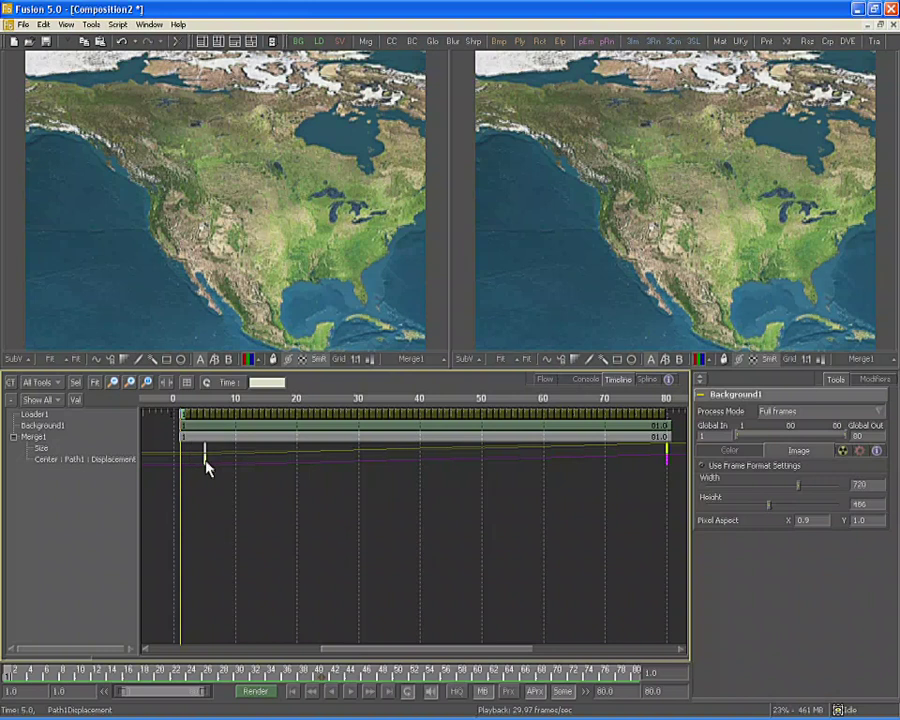
{"action": "left_click", "coordinate": [45, 451]}
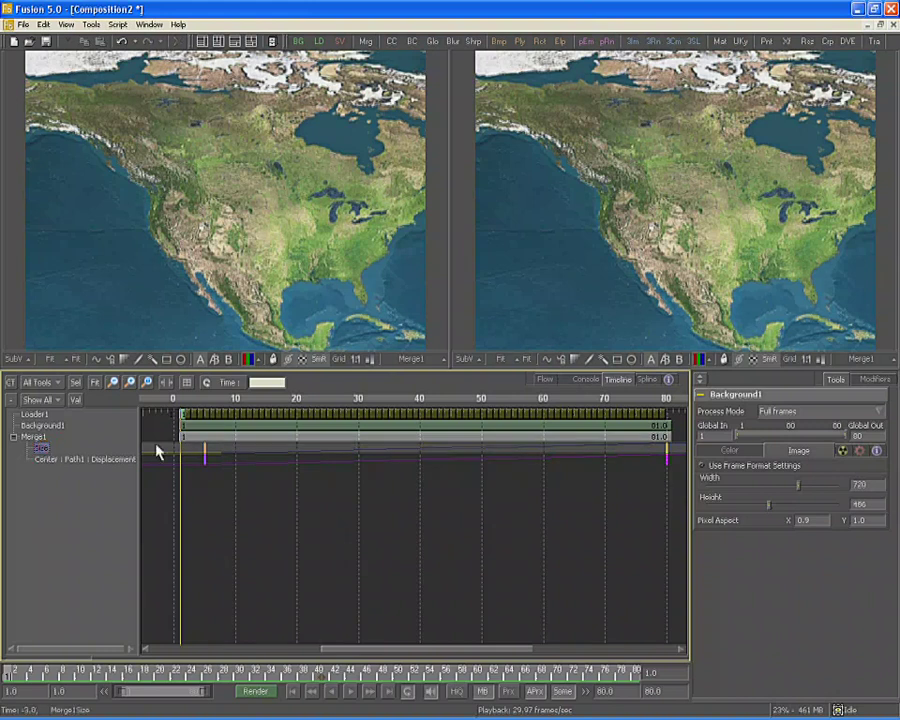
{"action": "mouse_move", "coordinate": [157, 452]}
{"action": "left_mouse_down"}
{"action": "mouse_move", "coordinate": [154, 443]}
{"action": "mouse_move", "coordinate": [186, 448]}
{"action": "mouse_move", "coordinate": [116, 448]}
{"action": "mouse_move", "coordinate": [215, 454]}
{"action": "mouse_move", "coordinate": [193, 457]}
{"action": "left_mouse_up"}
{"action": "left_click_drag", "start_coordinate": [402, 512], "coordinate": [338, 503]}
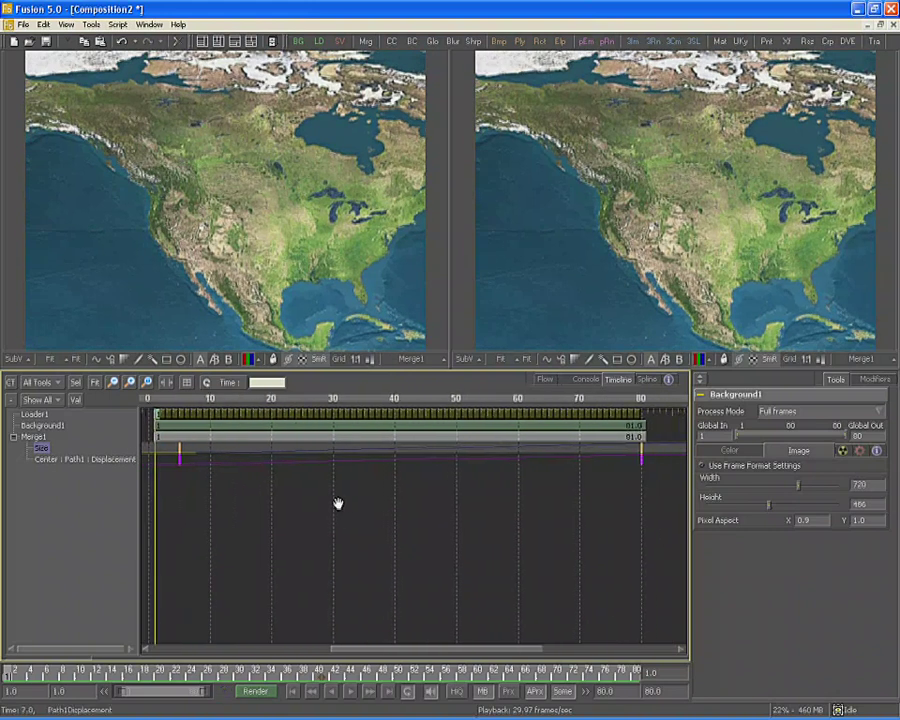
{"action": "left_click", "coordinate": [84, 460]}
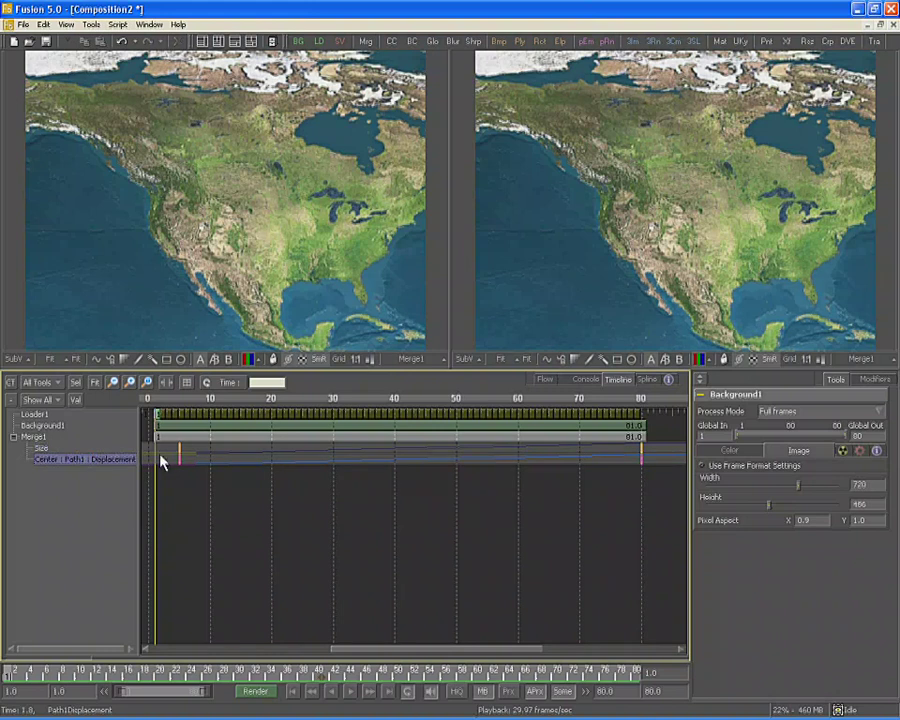
{"action": "mouse_move", "coordinate": [162, 452]}
{"action": "left_mouse_down"}
{"action": "mouse_move", "coordinate": [201, 452]}
{"action": "mouse_move", "coordinate": [152, 451]}
{"action": "mouse_move", "coordinate": [239, 481]}
{"action": "mouse_move", "coordinate": [226, 479]}
{"action": "left_mouse_up"}
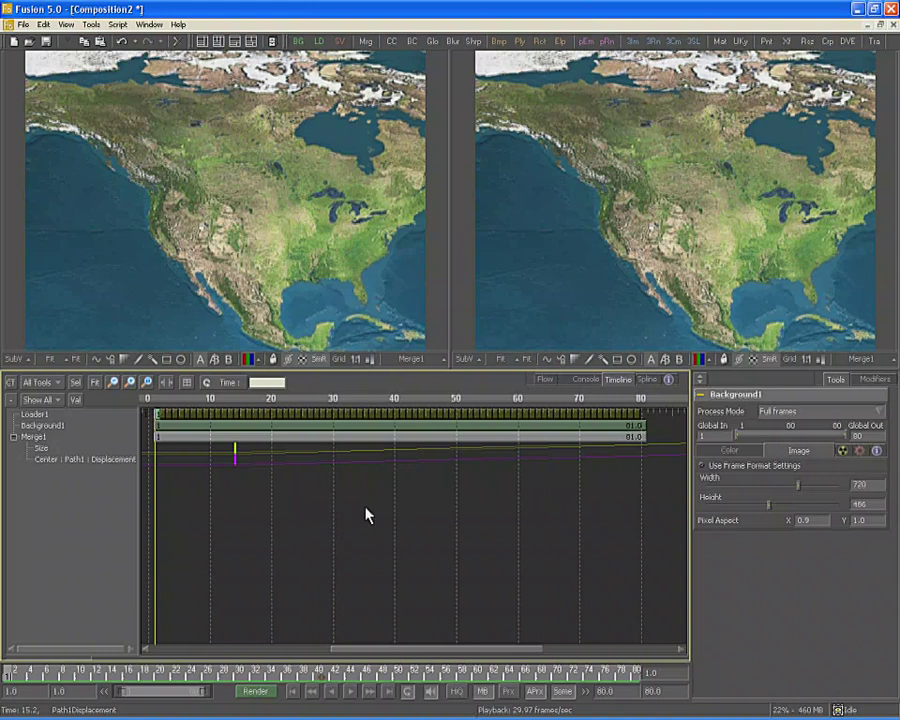
- Time-stretch both Merge1 keyframe sets so the pan ends near frame 65 instead of 80
{"action": "left_click_drag", "start_coordinate": [450, 510], "coordinate": [405, 507]}
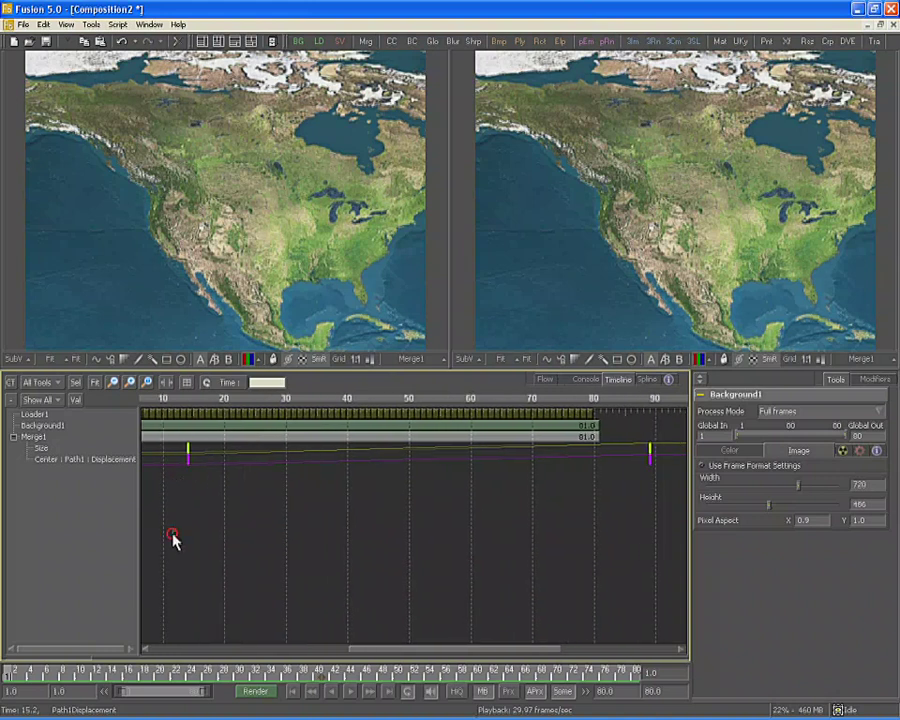
{"action": "left_click_drag", "start_coordinate": [172, 538], "coordinate": [668, 452]}
{"action": "left_click", "coordinate": [169, 384]}
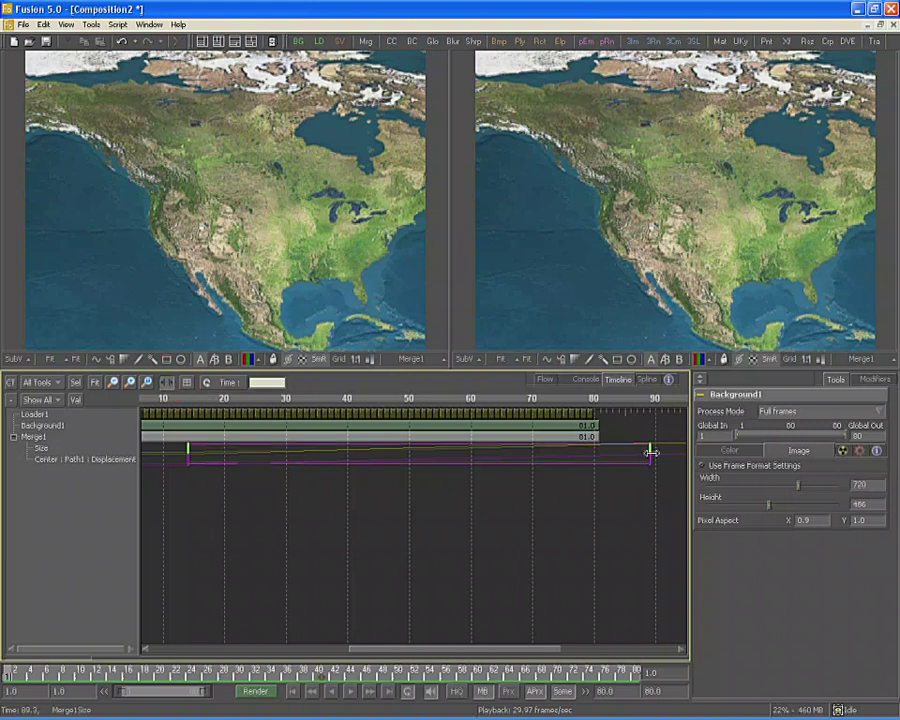
{"action": "left_click_drag", "start_coordinate": [651, 453], "coordinate": [504, 454]}
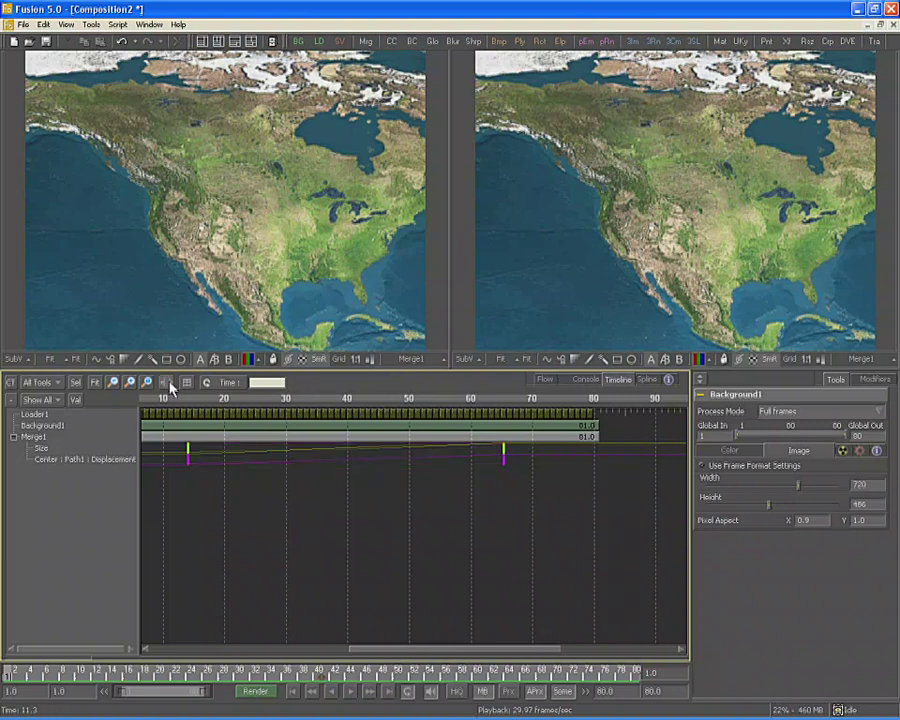
{"action": "left_click_drag", "start_coordinate": [237, 446], "coordinate": [323, 457]}
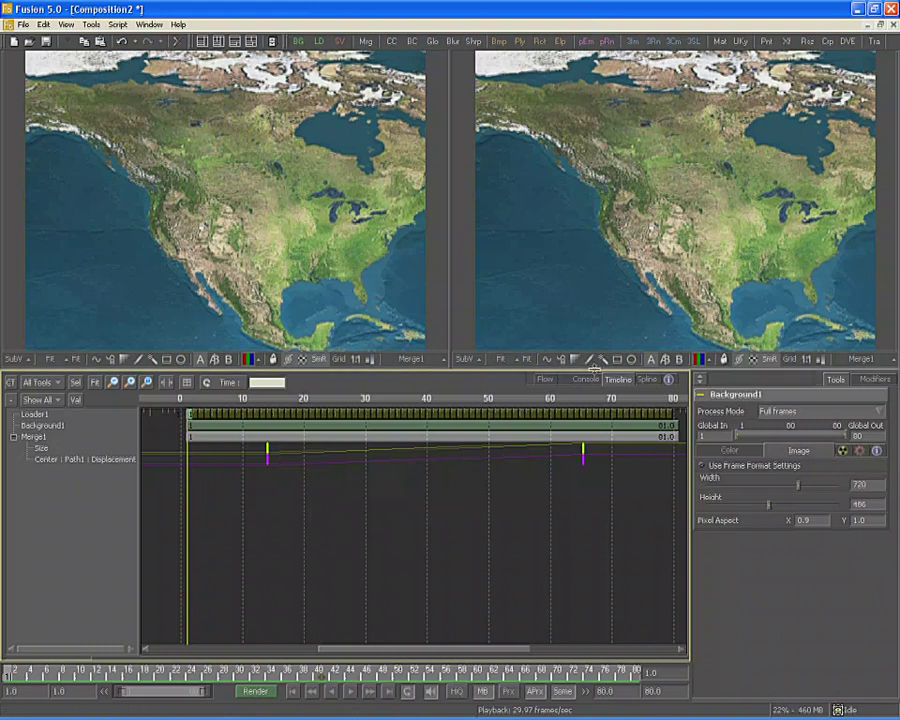
- Show Merge1's curves fitted in the Spline editor, trying Smooth, Linear and Step modes
{"action": "left_click", "coordinate": [647, 380]}
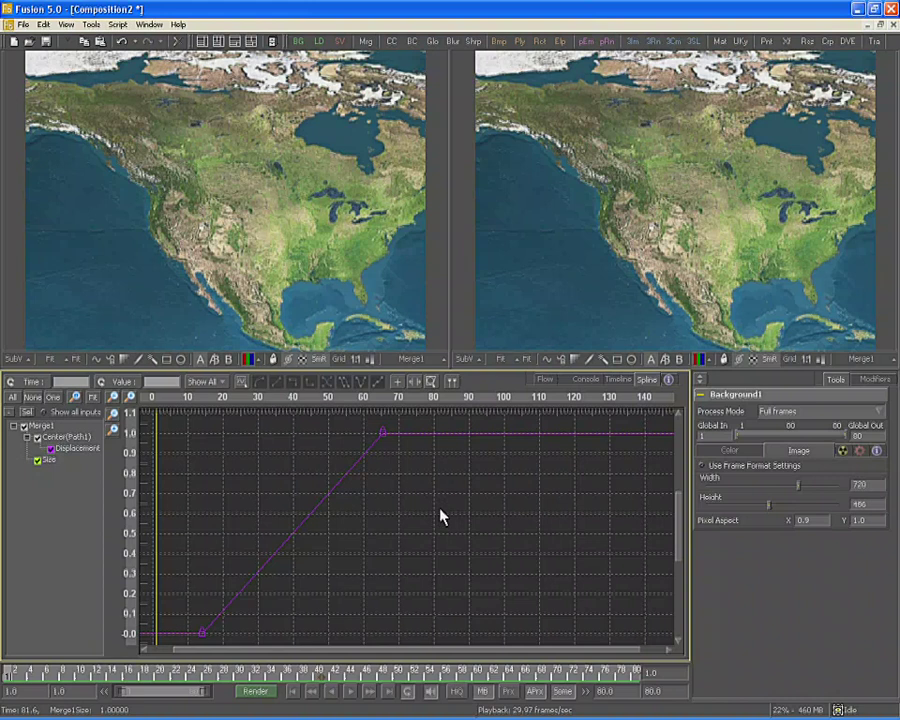
{"action": "left_click", "coordinate": [93, 398]}
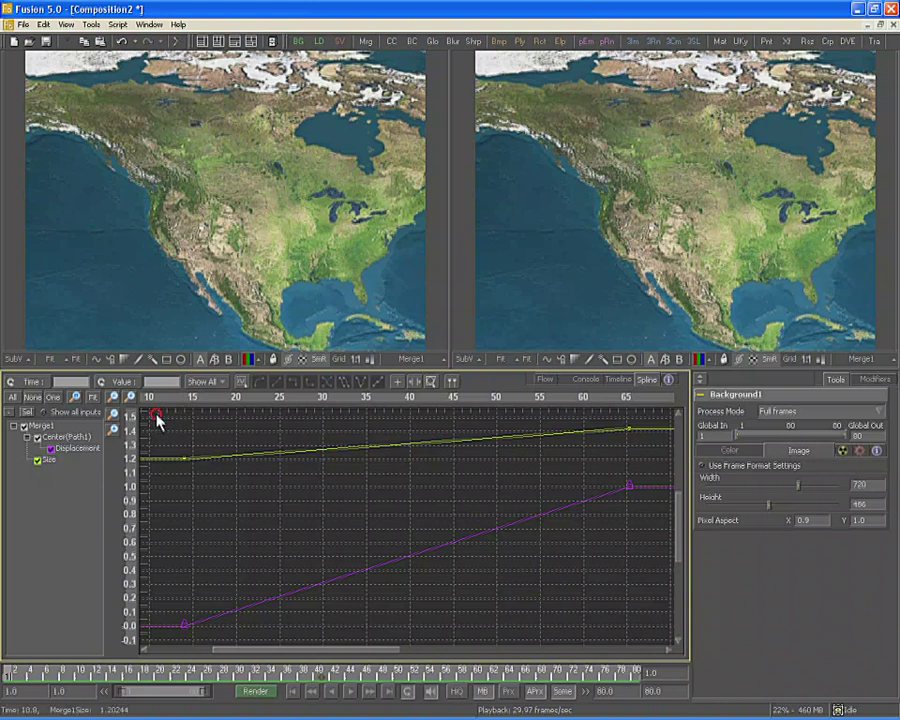
{"action": "key", "text": "ctrl+a"}
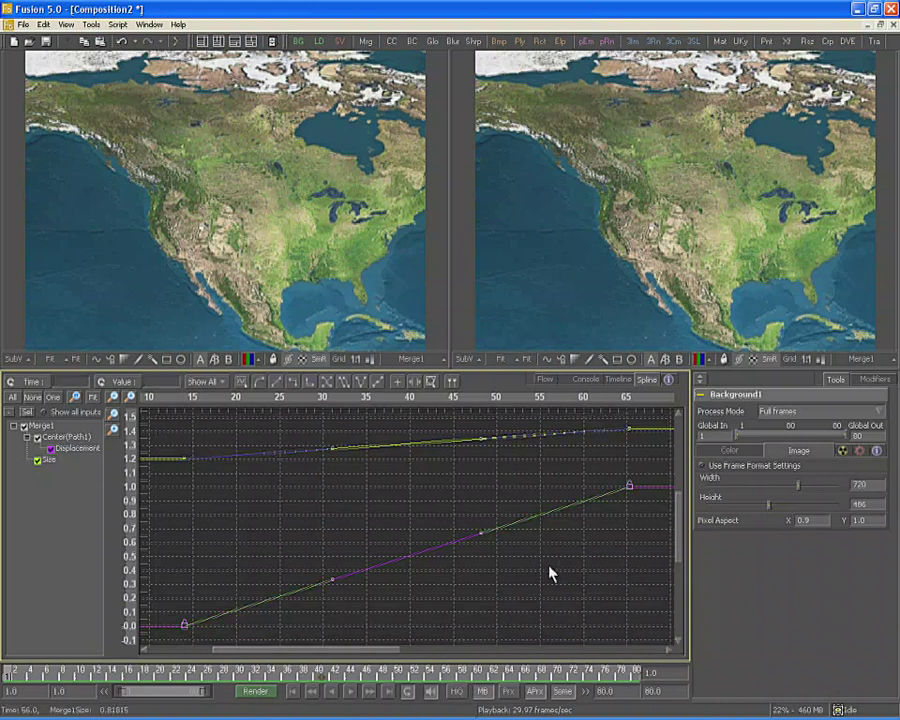
{"action": "key", "text": "s"}
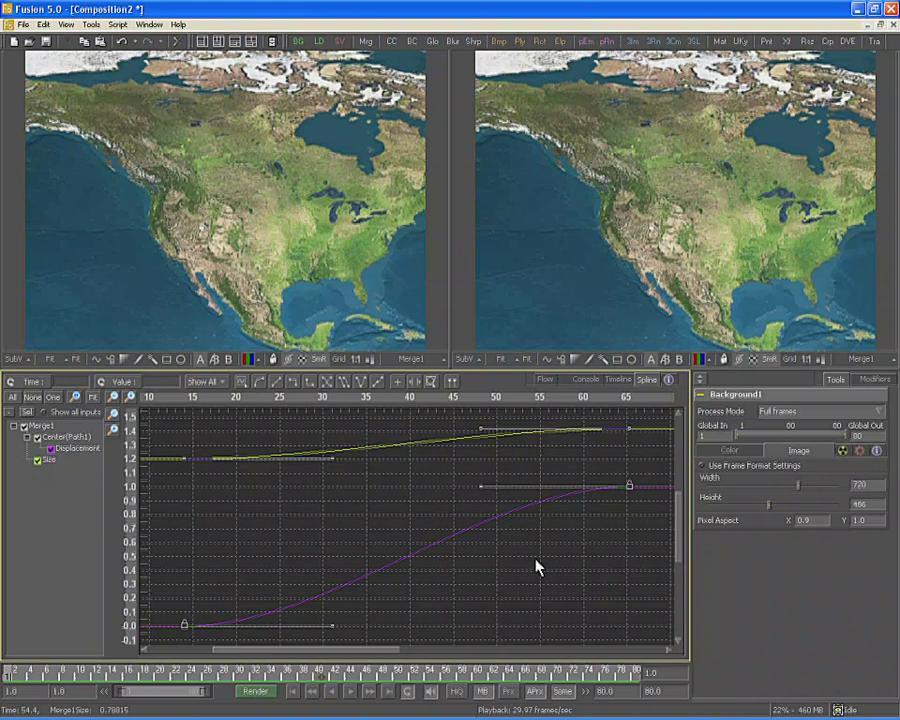
{"action": "key", "text": "l"}
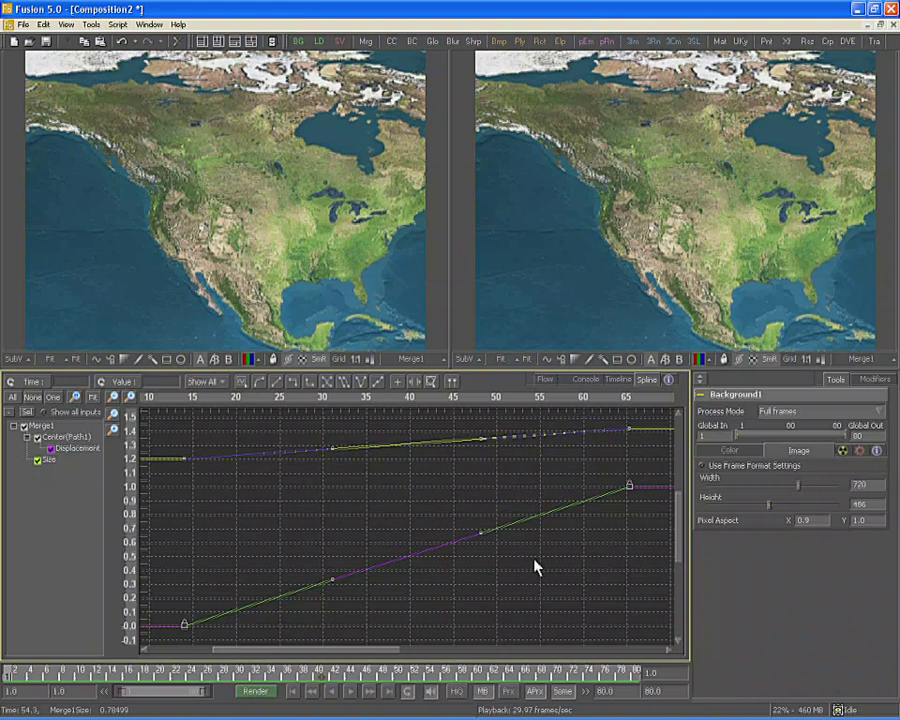
{"action": "left_click", "coordinate": [292, 383]}
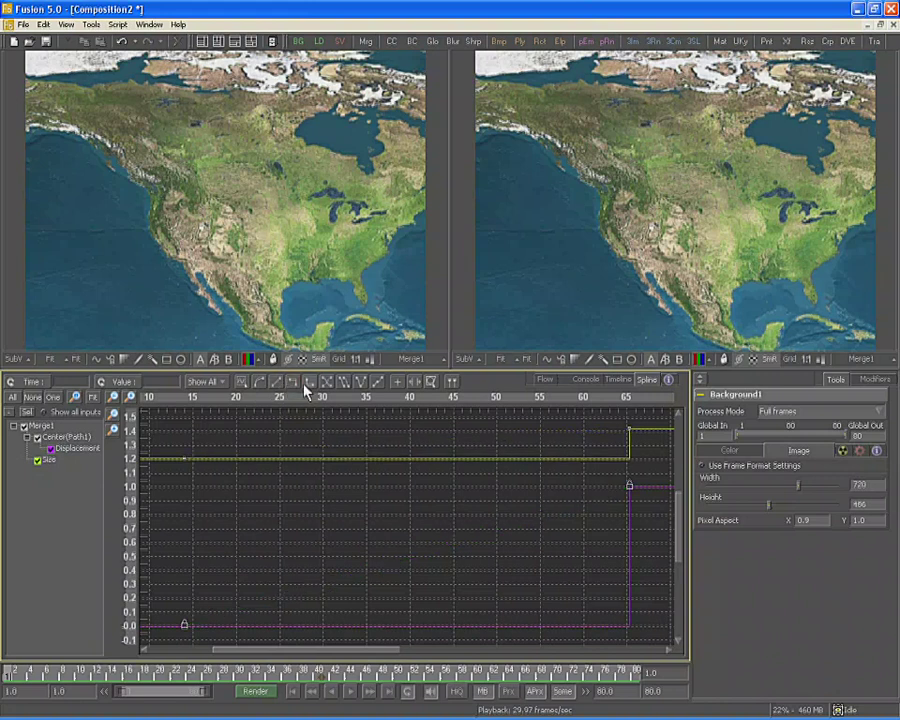
{"action": "left_click", "coordinate": [309, 385]}
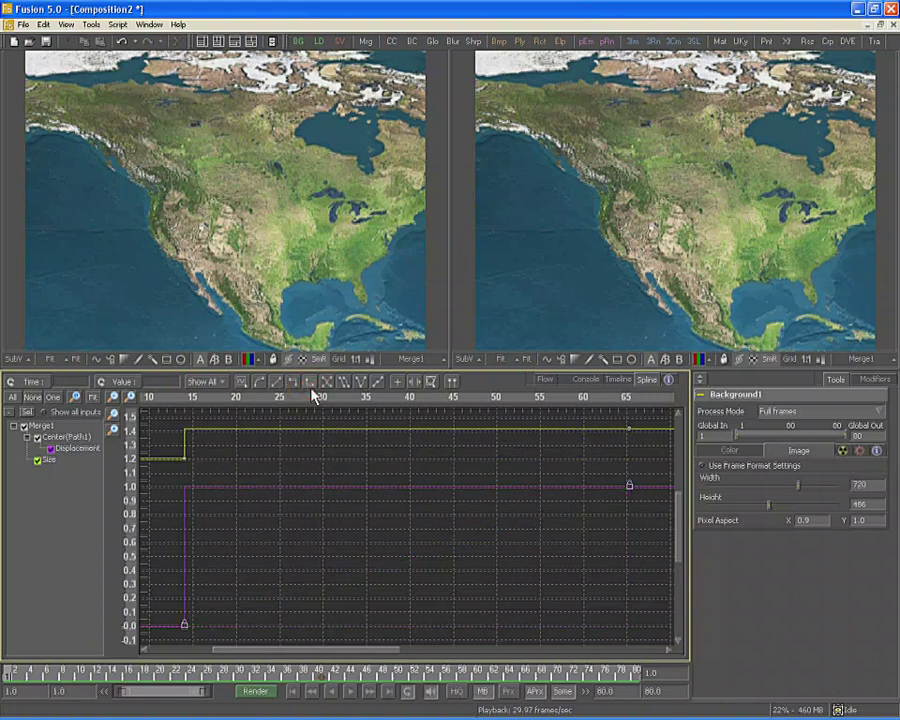
- Smooth all Size and Displacement keyframes into eased curves and tweak the Displacement start tangent
{"action": "left_click_drag", "start_coordinate": [167, 424], "coordinate": [650, 640]}
{"action": "key", "text": "shift+s"}
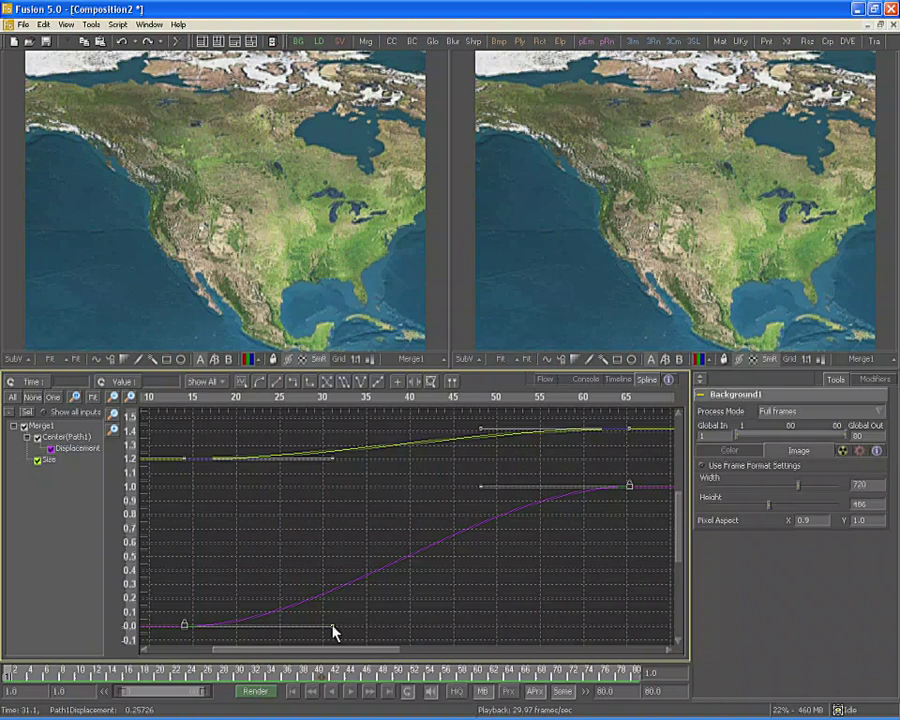
{"action": "mouse_move", "coordinate": [333, 632]}
{"action": "left_mouse_down"}
{"action": "mouse_move", "coordinate": [321, 557]}
{"action": "mouse_move", "coordinate": [331, 626]}
{"action": "mouse_move", "coordinate": [331, 562]}
{"action": "mouse_move", "coordinate": [333, 626]}
{"action": "left_mouse_up"}
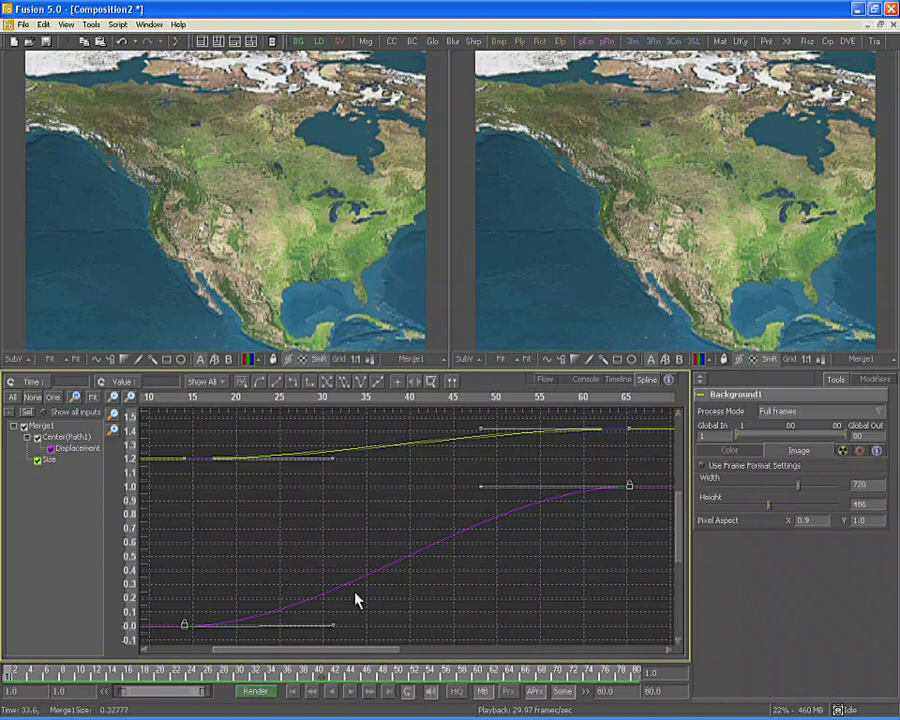
- Set the curves' Ease Out to 24, then hide Displacement and Center(Path1), leaving only Size
{"action": "right_click", "coordinate": [357, 600]}
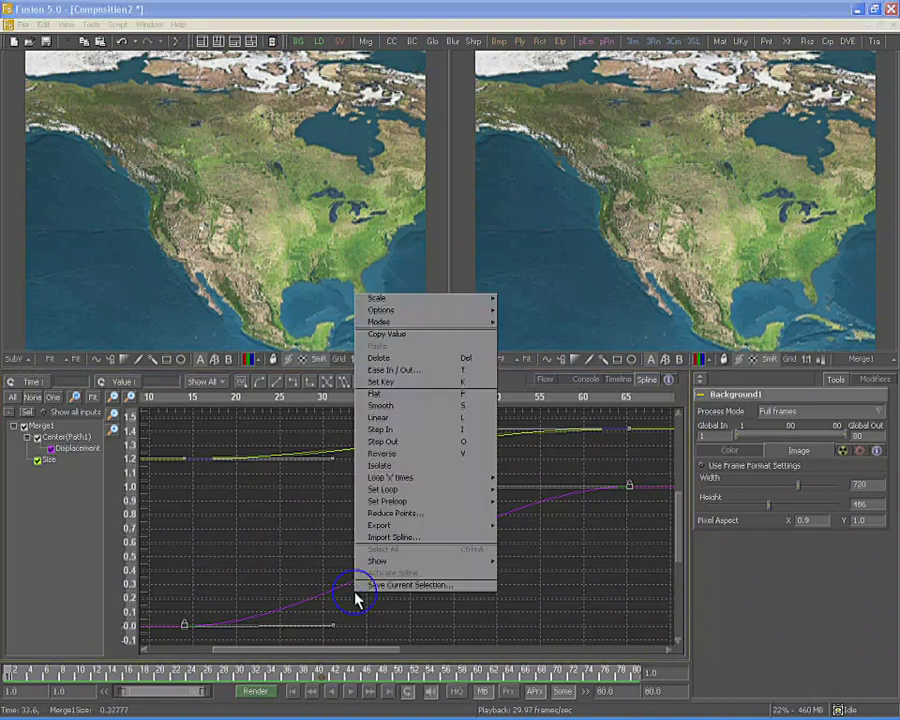
{"action": "left_click", "coordinate": [449, 371]}
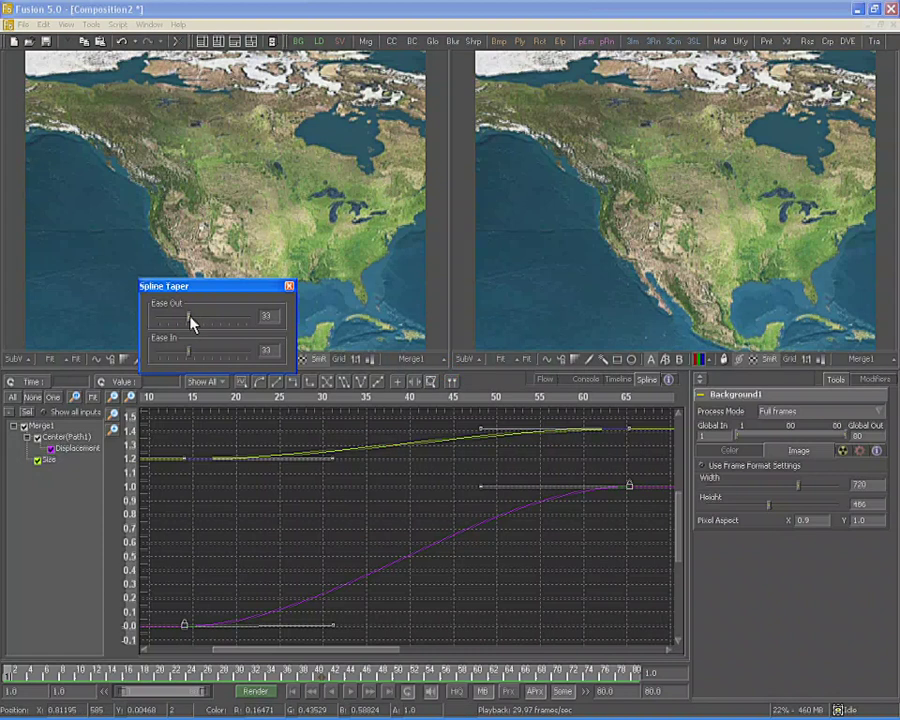
{"action": "left_click_drag", "start_coordinate": [190, 320], "coordinate": [176, 356]}
{"action": "left_click", "coordinate": [289, 286]}
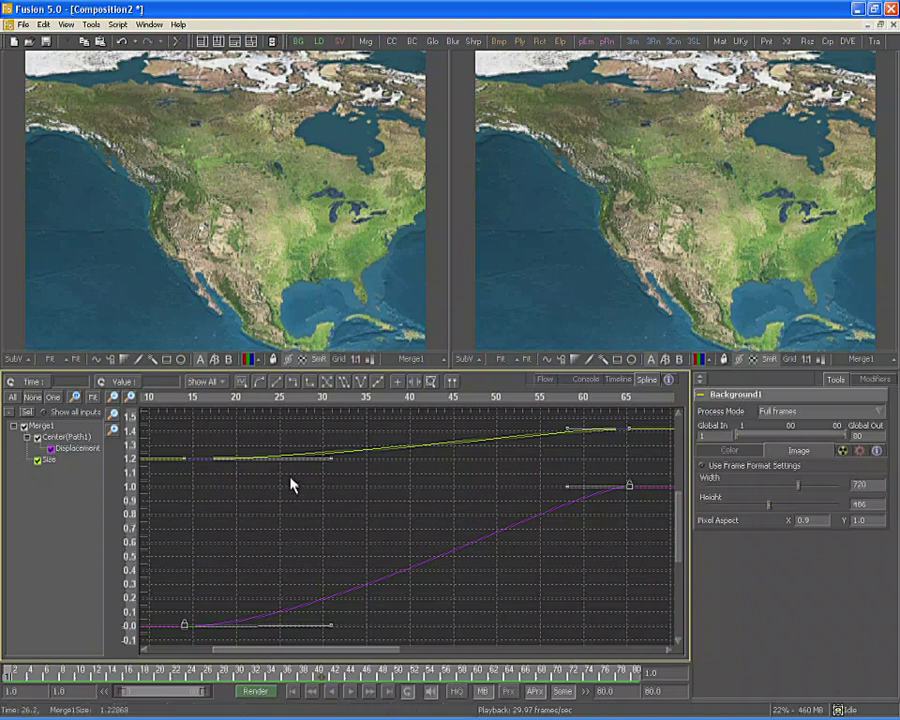
{"action": "left_click", "coordinate": [51, 449]}
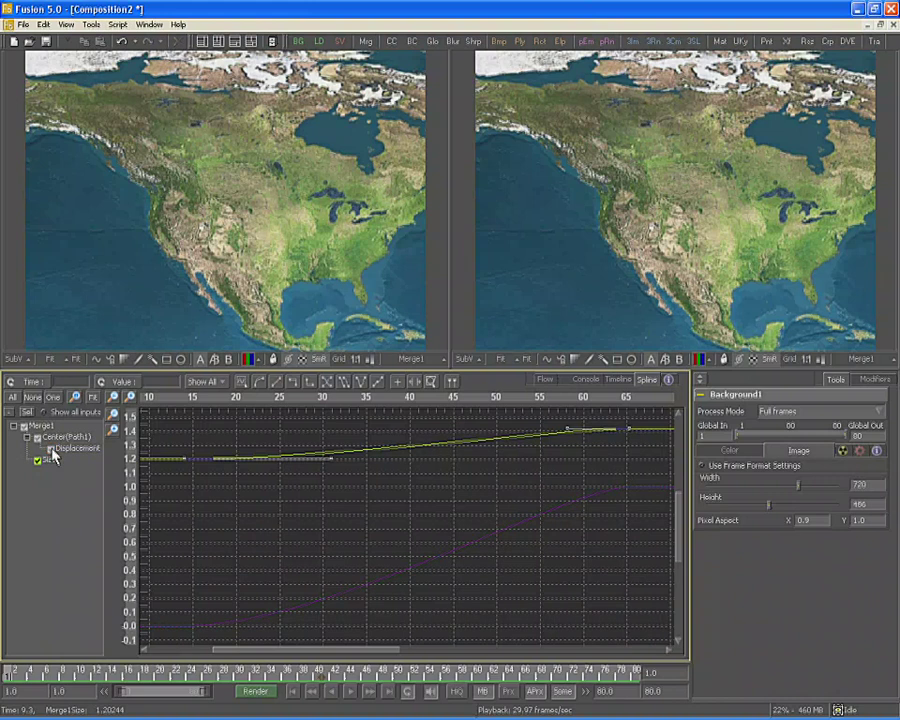
{"action": "left_click", "coordinate": [52, 451]}
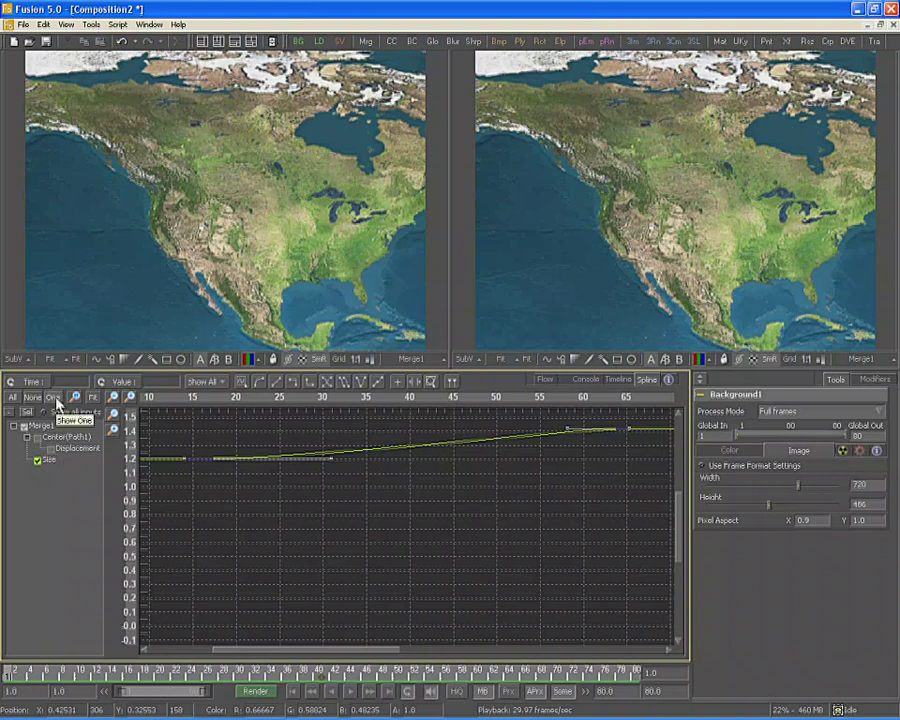
{"action": "left_click", "coordinate": [56, 400]}
{"action": "left_click", "coordinate": [44, 461]}
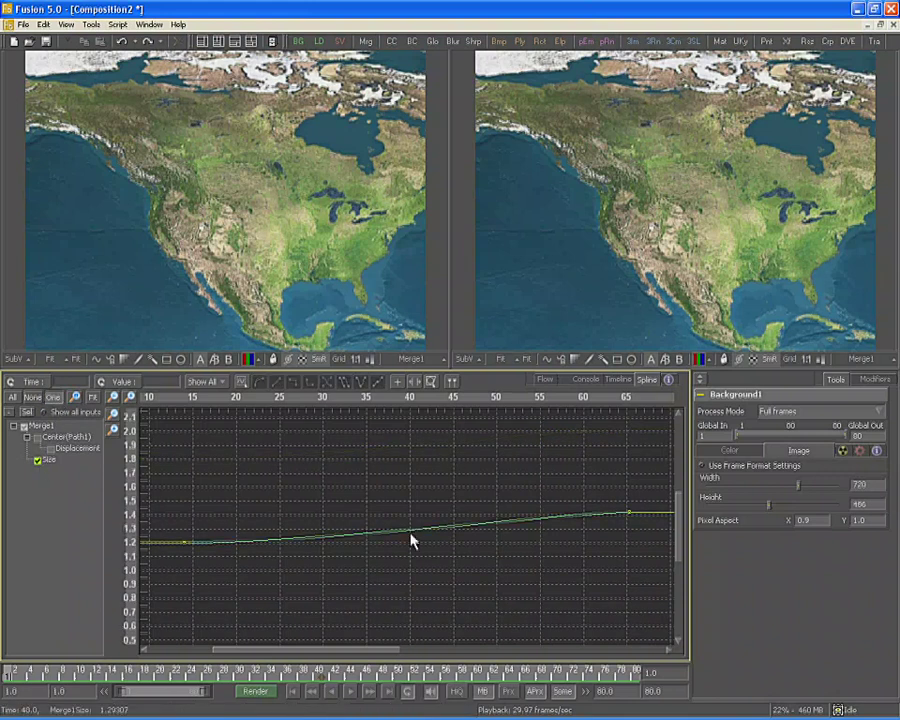
{"action": "mouse_move", "coordinate": [413, 530]}
{"action": "left_mouse_down"}
{"action": "mouse_move", "coordinate": [414, 476]}
{"action": "mouse_move", "coordinate": [414, 565]}
{"action": "mouse_move", "coordinate": [416, 500]}
{"action": "mouse_move", "coordinate": [416, 551]}
{"action": "mouse_move", "coordinate": [440, 507]}
{"action": "mouse_move", "coordinate": [422, 510]}
{"action": "mouse_move", "coordinate": [414, 546]}
{"action": "mouse_move", "coordinate": [414, 508]}
{"action": "mouse_move", "coordinate": [414, 528]}
{"action": "left_mouse_up"}
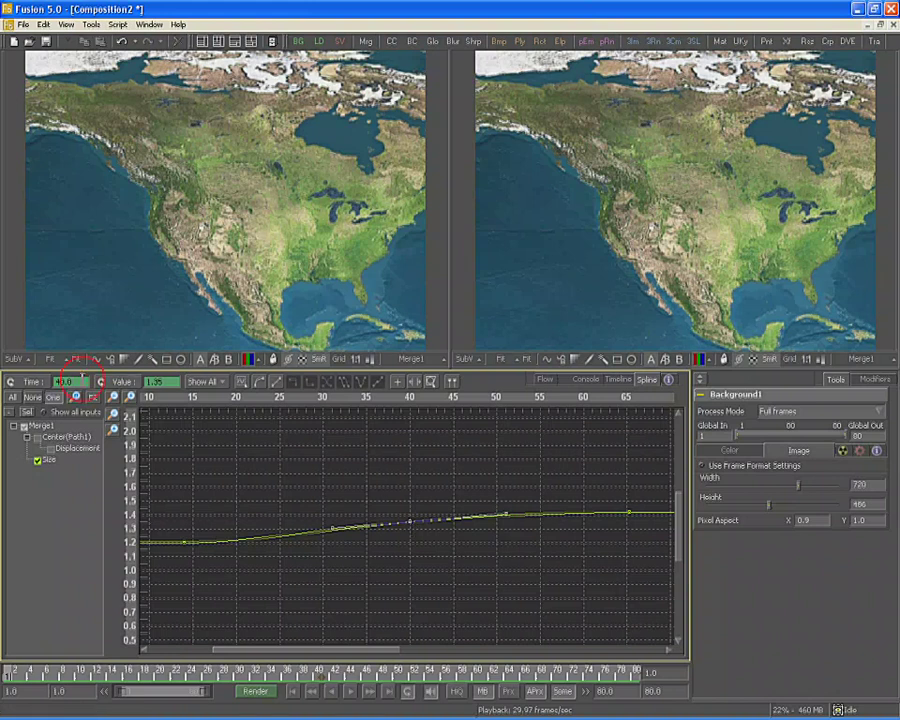
{"action": "left_click", "coordinate": [163, 382]}
{"action": "double_click", "coordinate": [163, 382]}
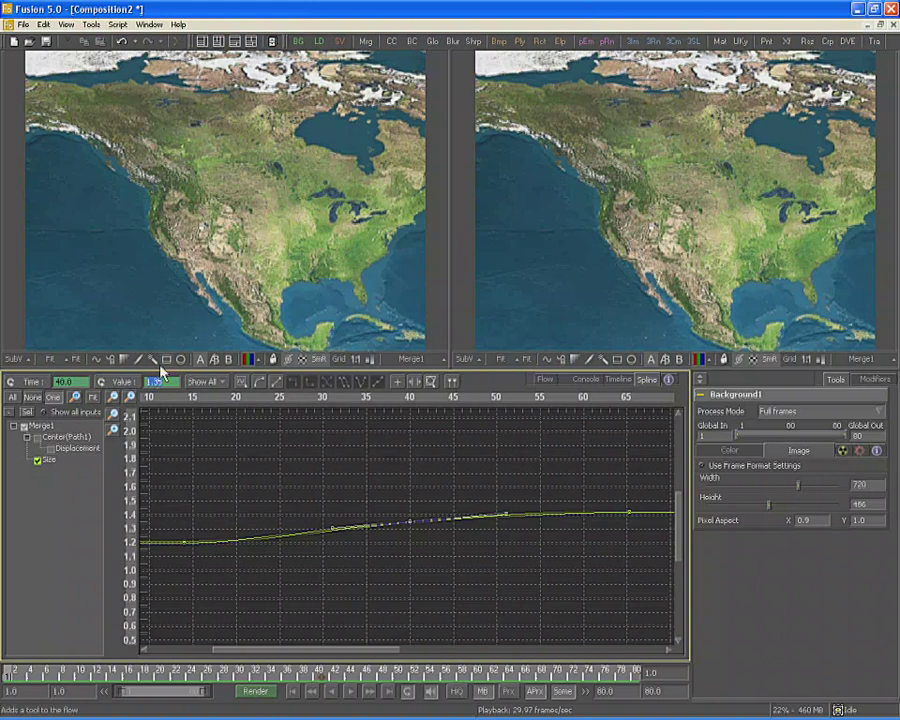
{"action": "left_click", "coordinate": [43, 24]}
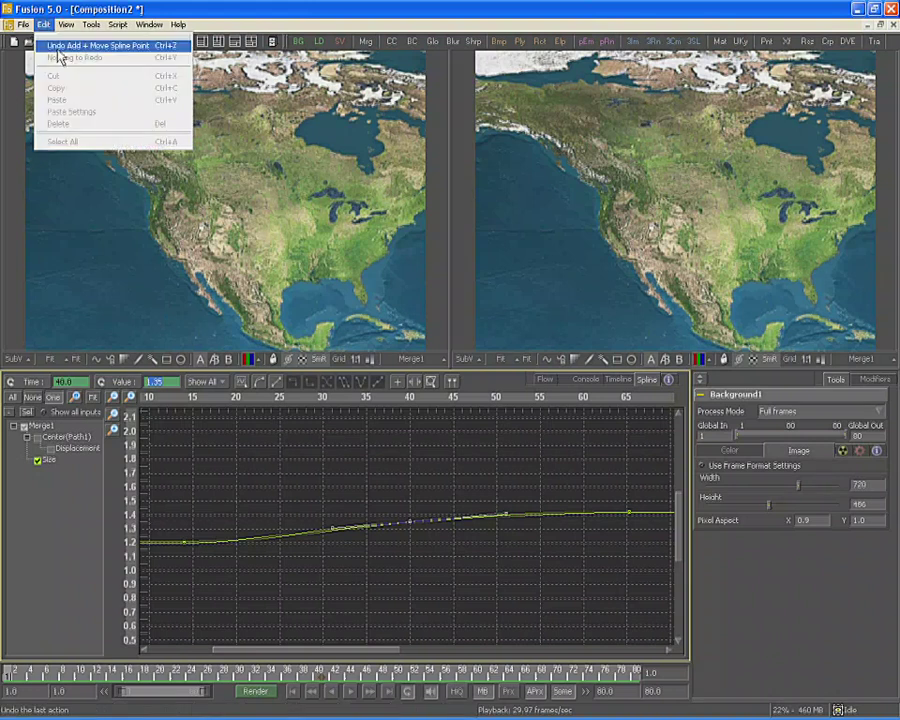
{"action": "left_click", "coordinate": [60, 47]}
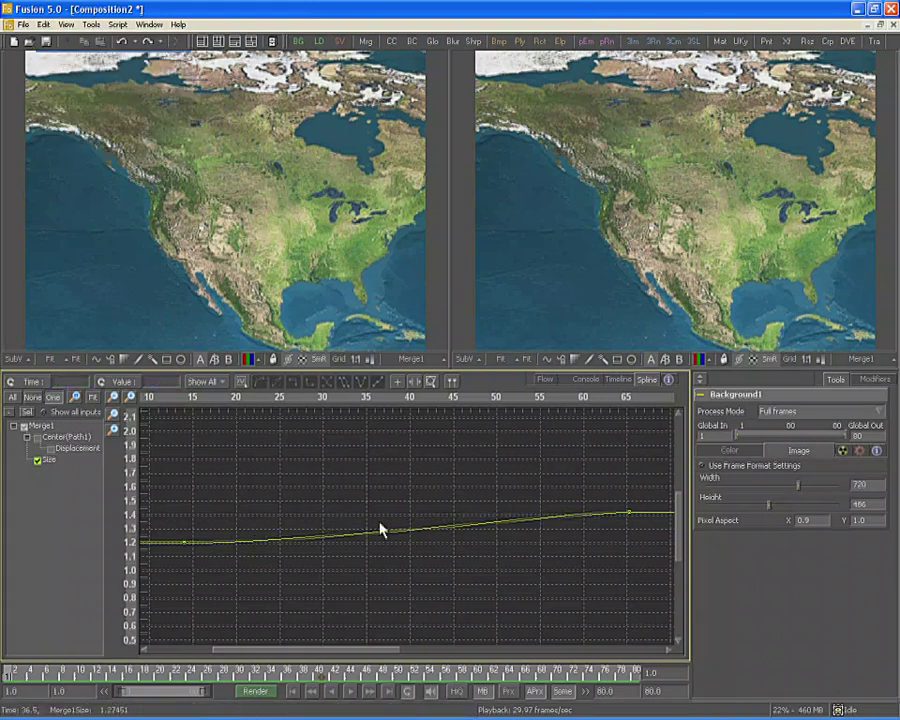
- Return to the flow with Merge1 selected, inspect the Size slider options, and play the animation
{"action": "left_click", "coordinate": [543, 380]}
{"action": "left_click", "coordinate": [120, 434]}
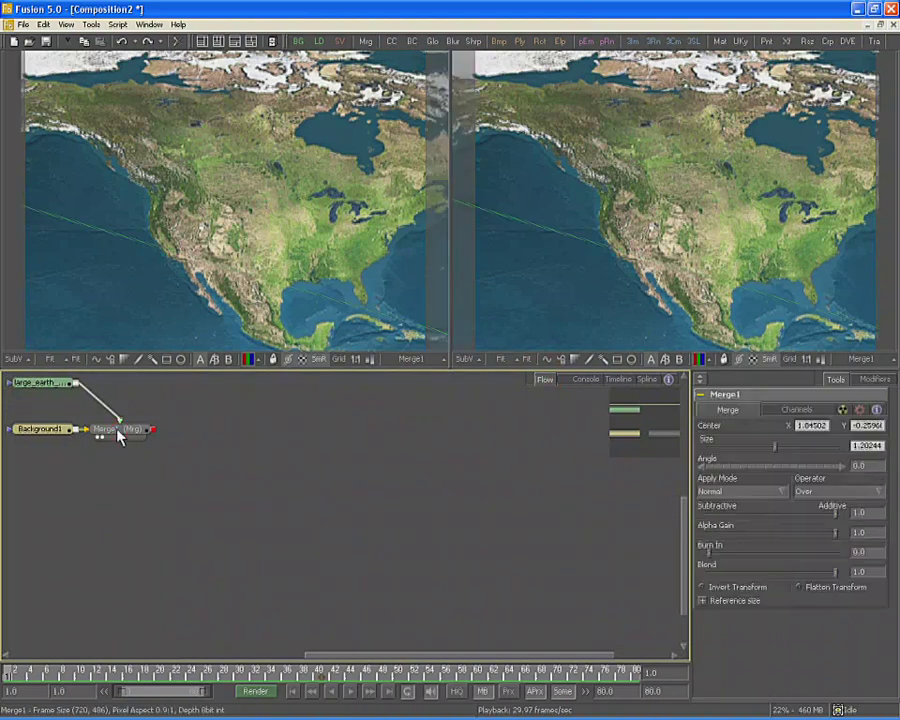
{"action": "right_click", "coordinate": [783, 452]}
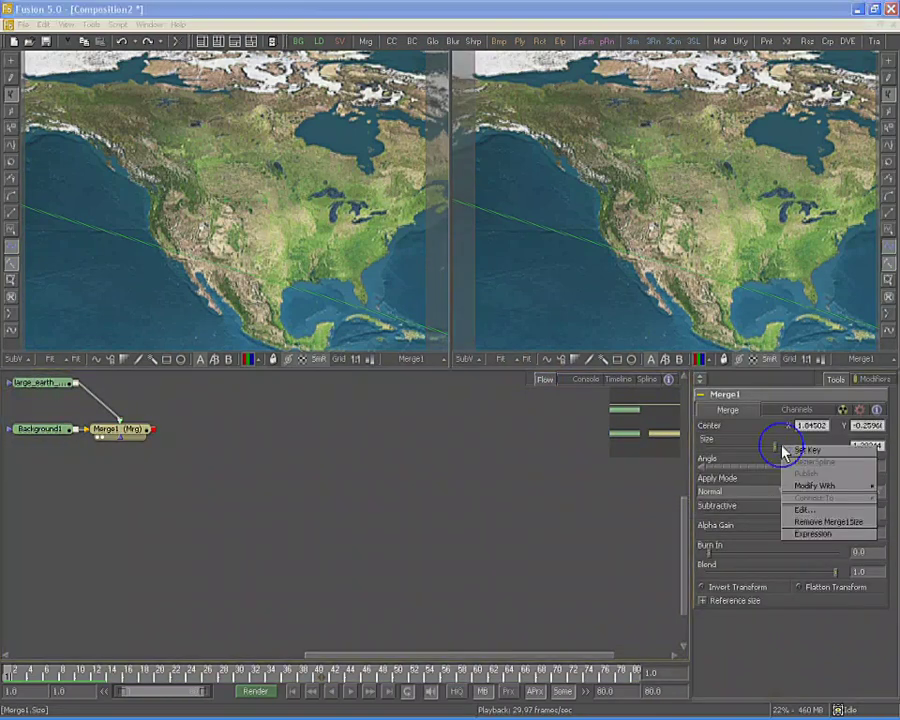
{"action": "left_click", "coordinate": [819, 522]}
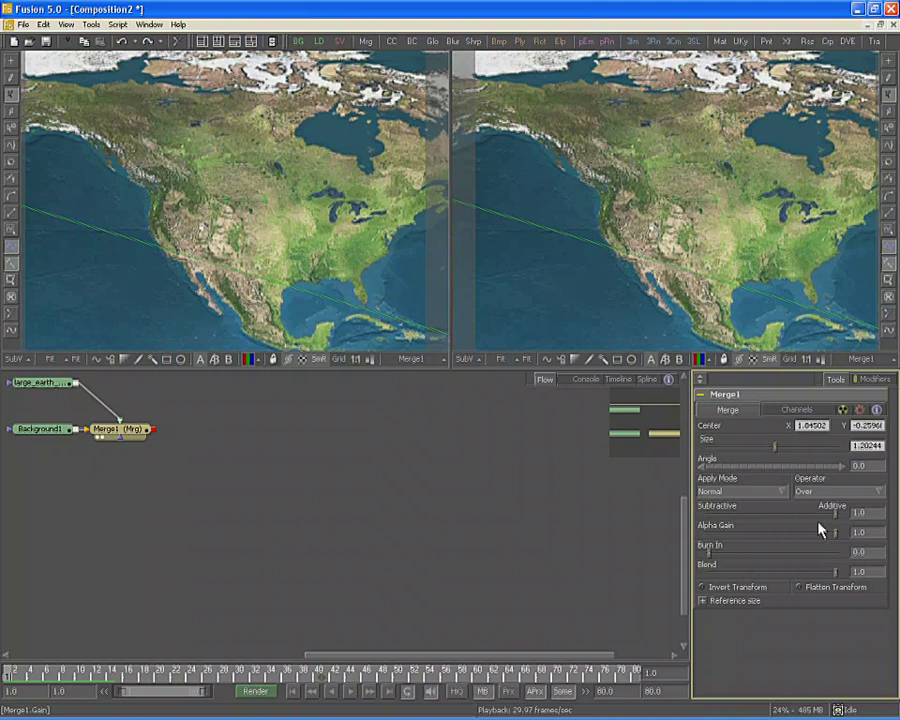
{"action": "key", "text": "space"}
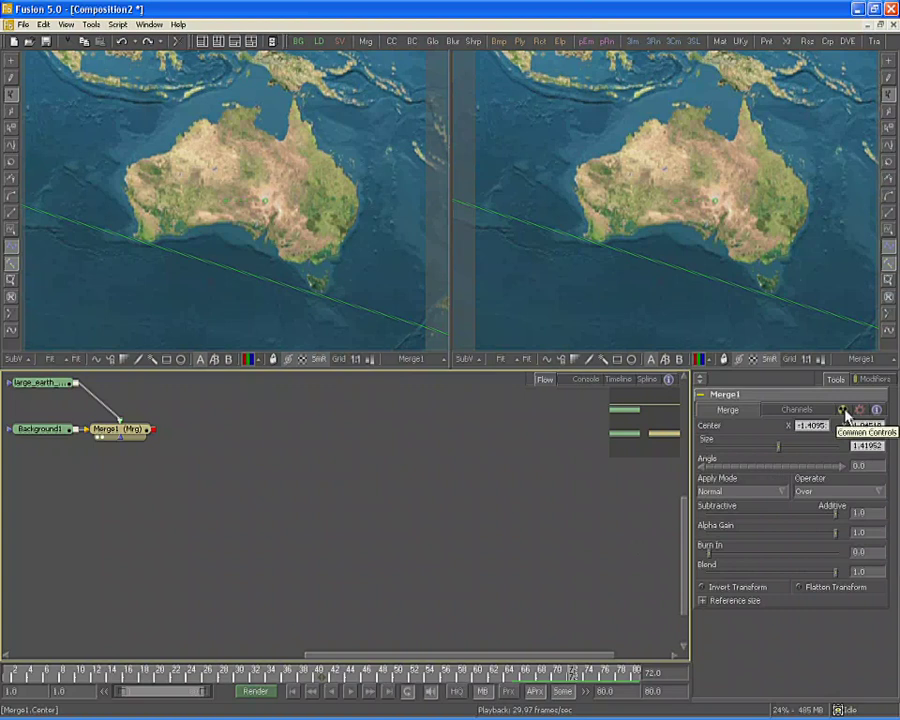
- Enable Merge1 motion blur with quality 5 and shutter angle 360, checking the blur at frame 38
{"action": "left_click", "coordinate": [843, 411]}
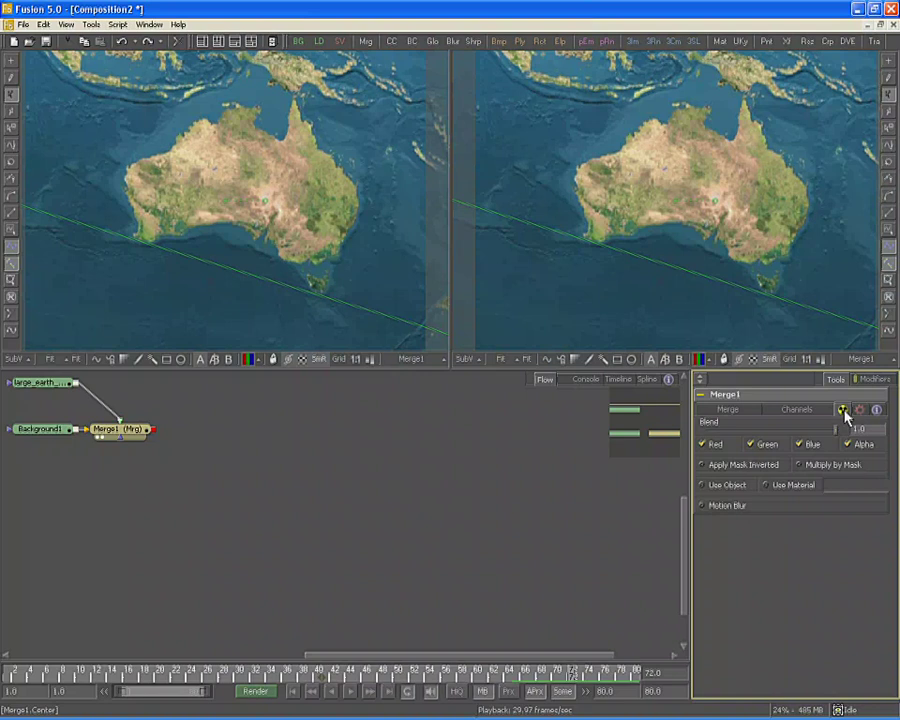
{"action": "left_click", "coordinate": [714, 511]}
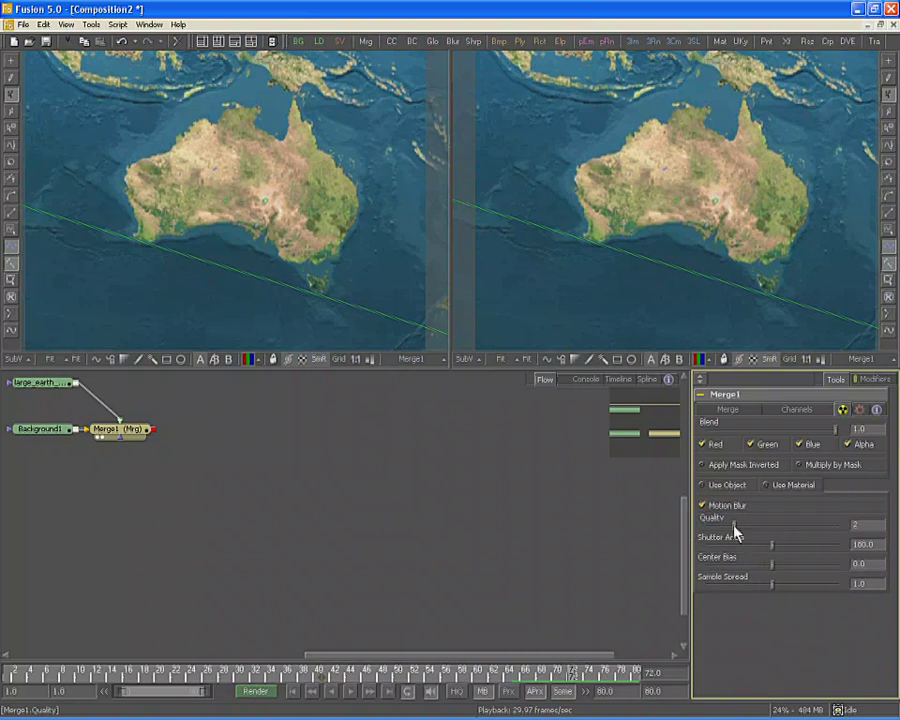
{"action": "left_click_drag", "start_coordinate": [735, 526], "coordinate": [838, 545]}
{"action": "left_click", "coordinate": [302, 680]}
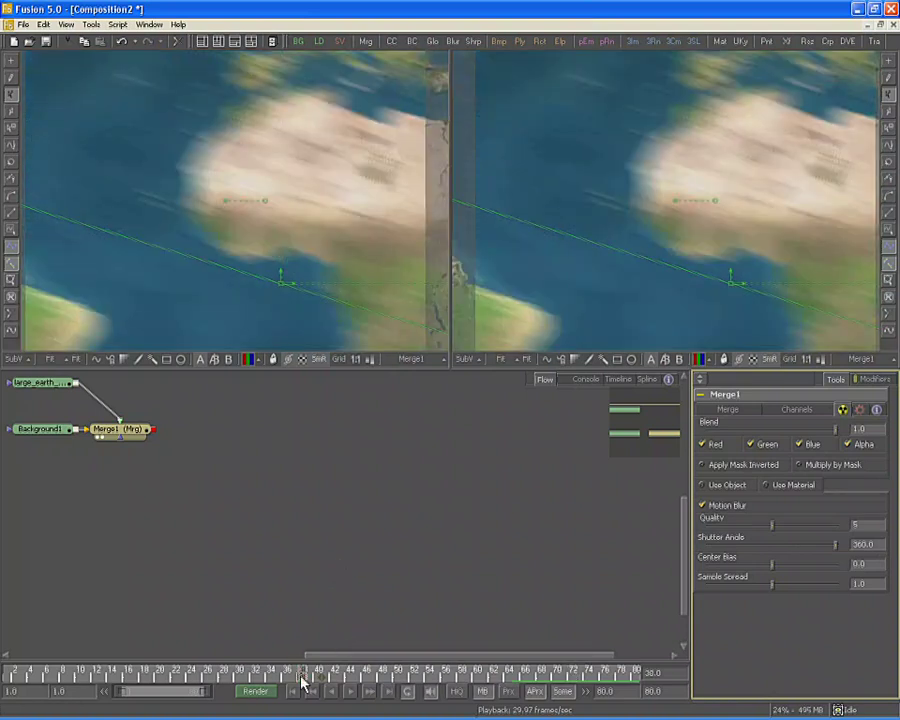